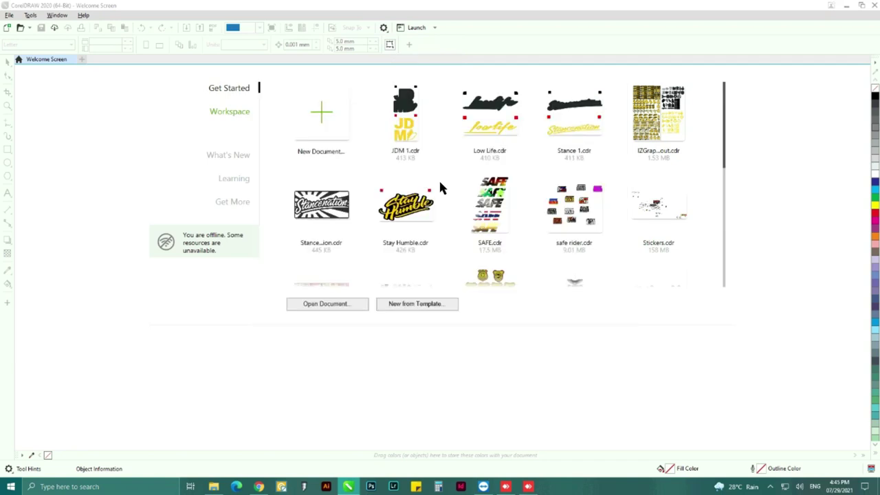
Step: Set the interface color theme to Dark in the appearance options and apply it
click(453, 223)
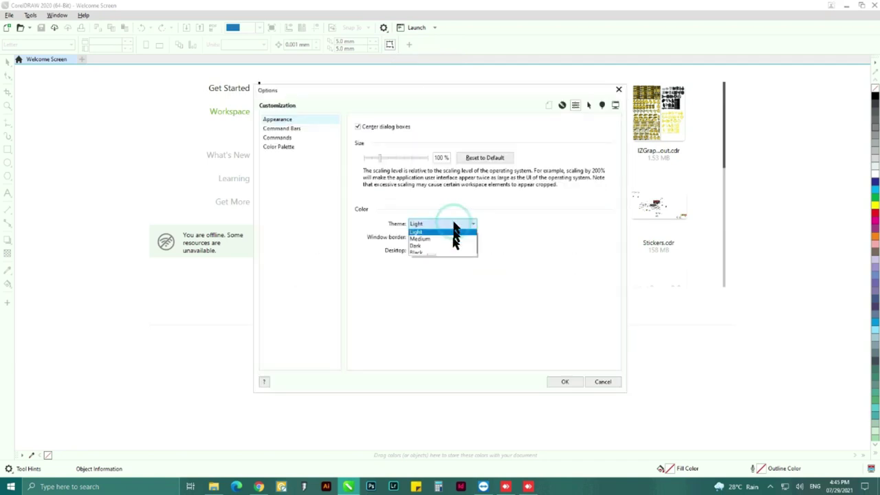
click(450, 254)
click(446, 229)
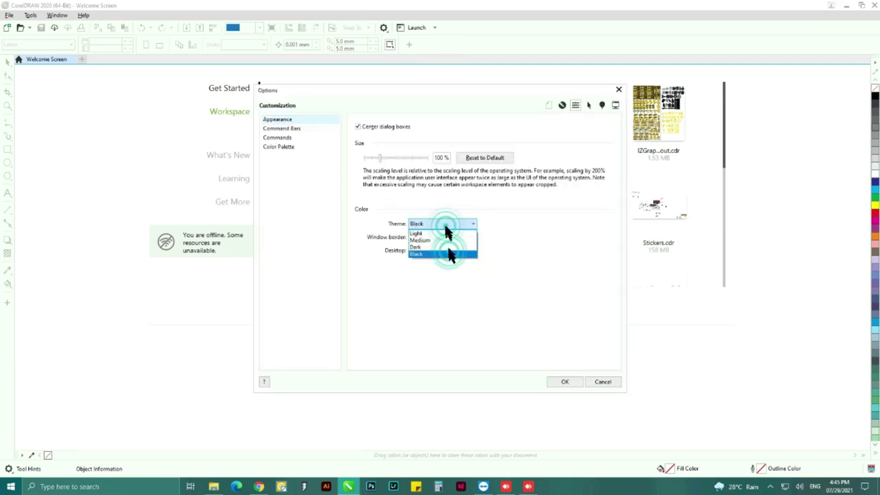
click(446, 225)
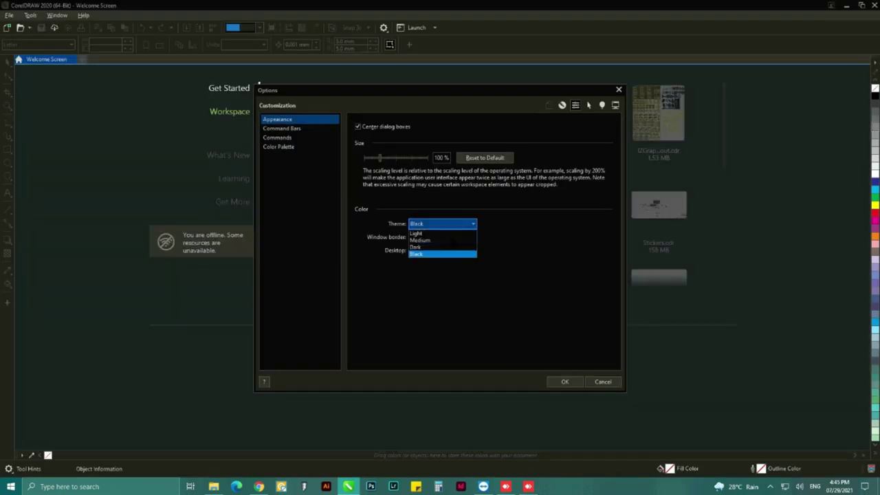
click(417, 246)
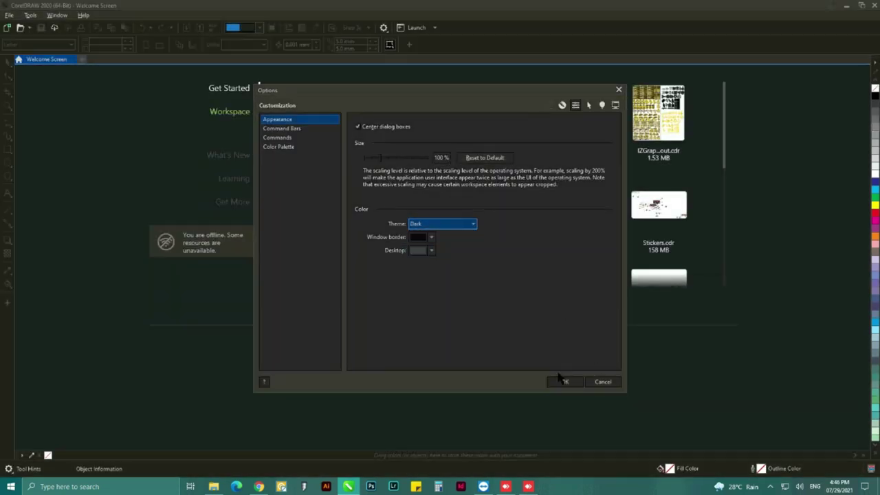
click(562, 387)
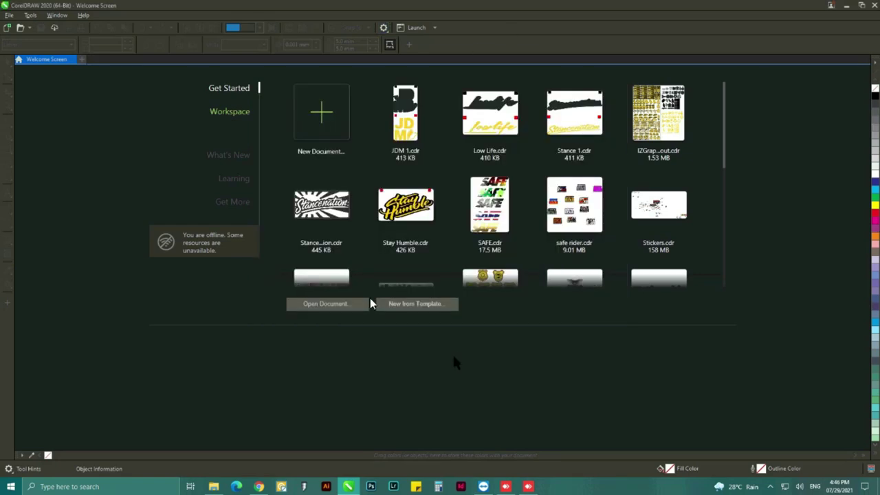
Step: Create a new A4 portrait document in RGB mode at 300 dpi
click(454, 359)
key(ctrl+n)
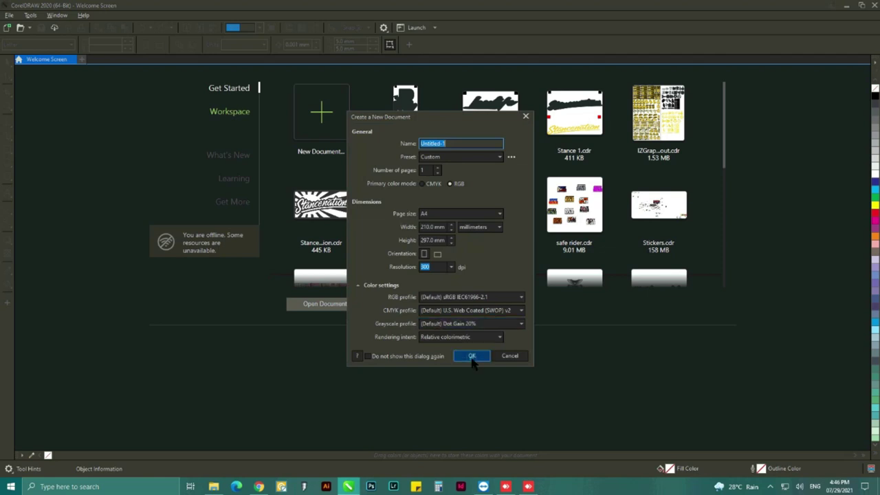
click(472, 356)
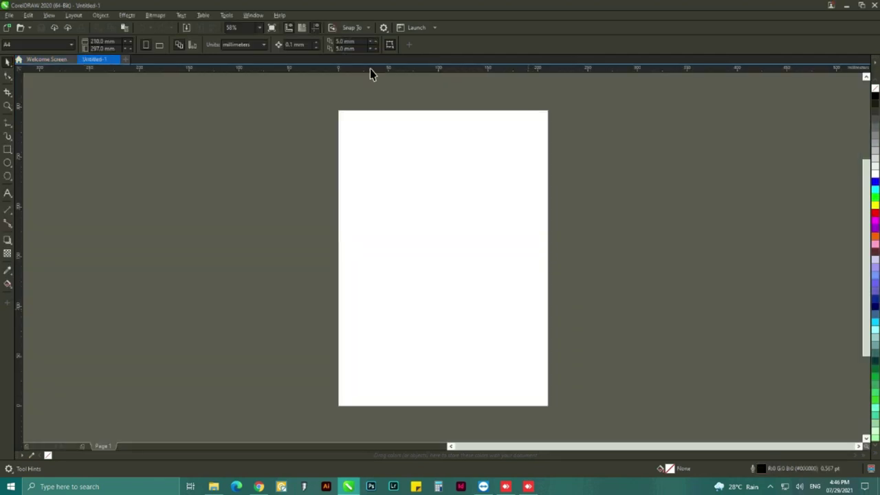
Step: Check which commands are available in the Macros category of the customization options, and close the options
click(384, 28)
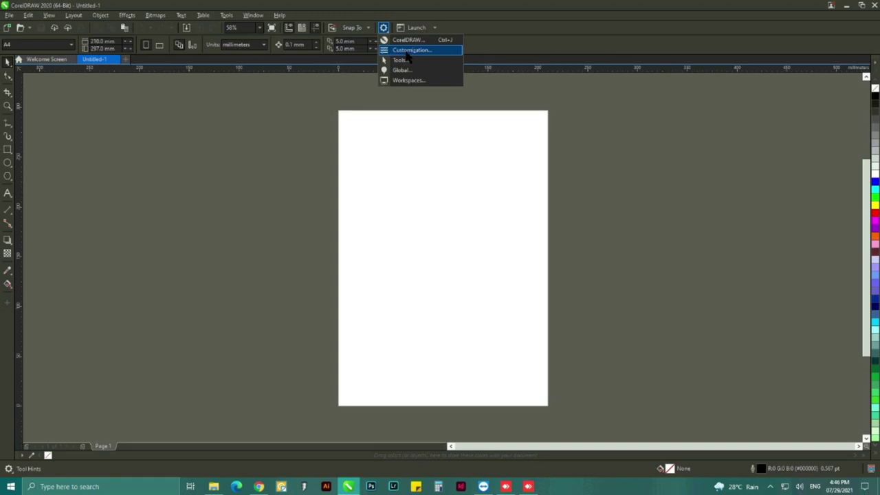
click(411, 50)
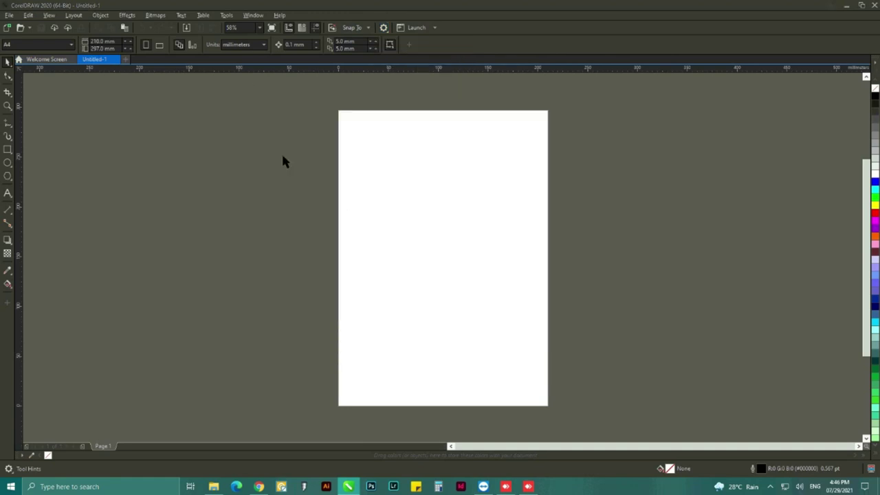
click(278, 138)
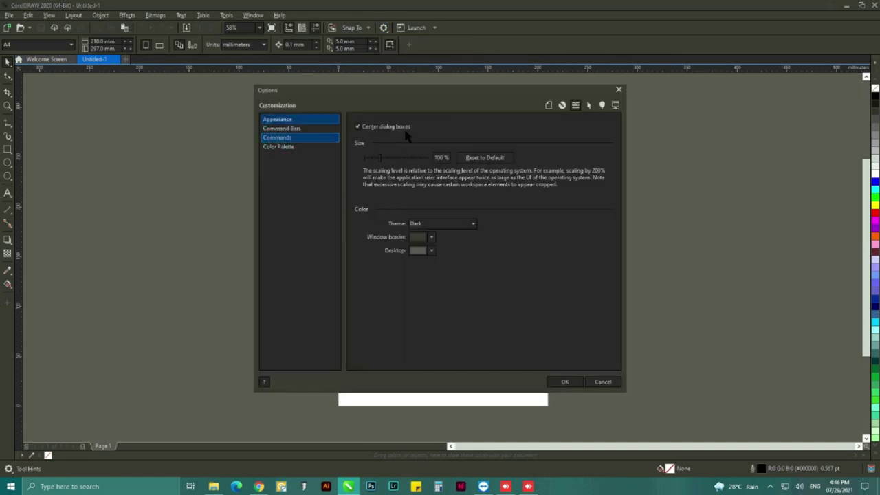
click(407, 128)
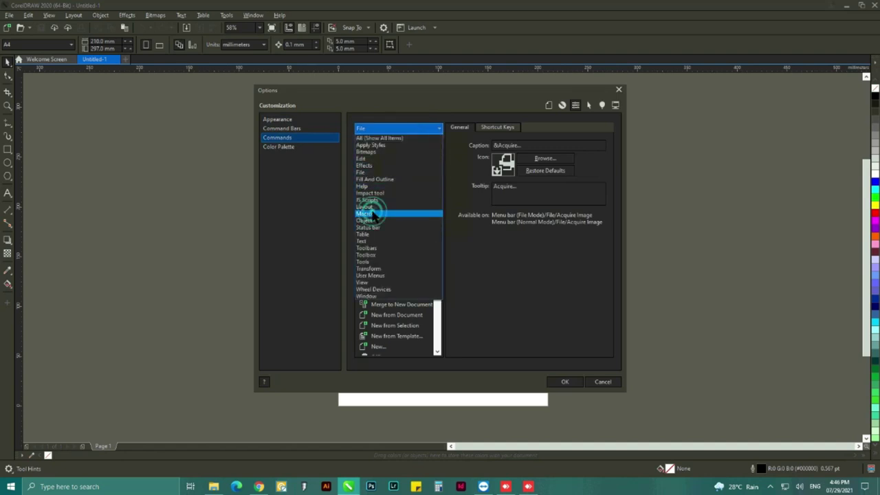
click(402, 209)
click(389, 167)
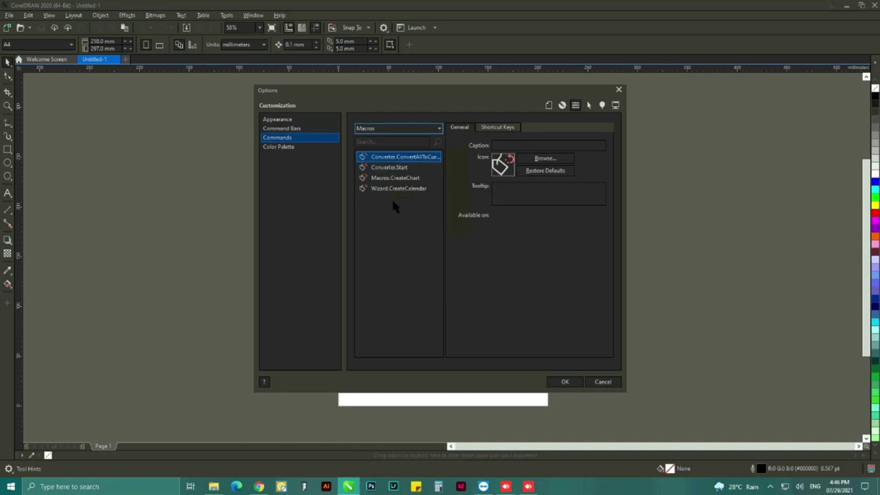
click(619, 89)
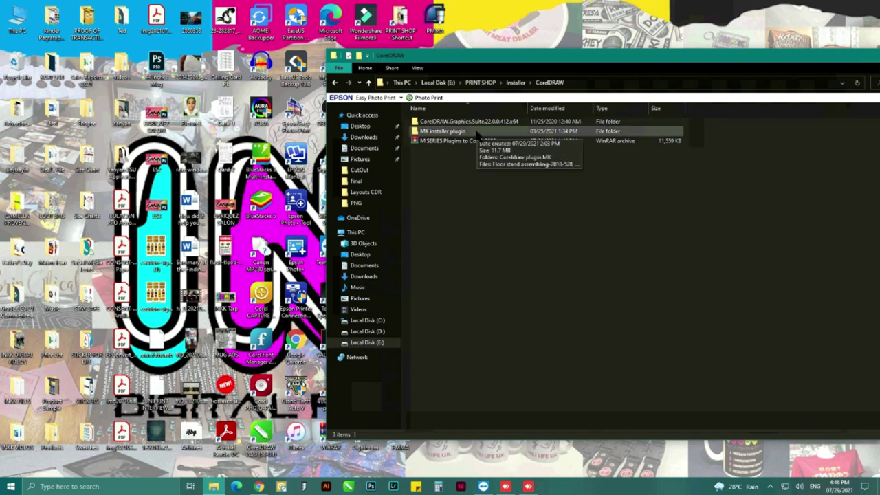
Step: Run MK driver Setup from the MK installer plugin folder, accept the license agreement and complete the driver installation
double_click(472, 133)
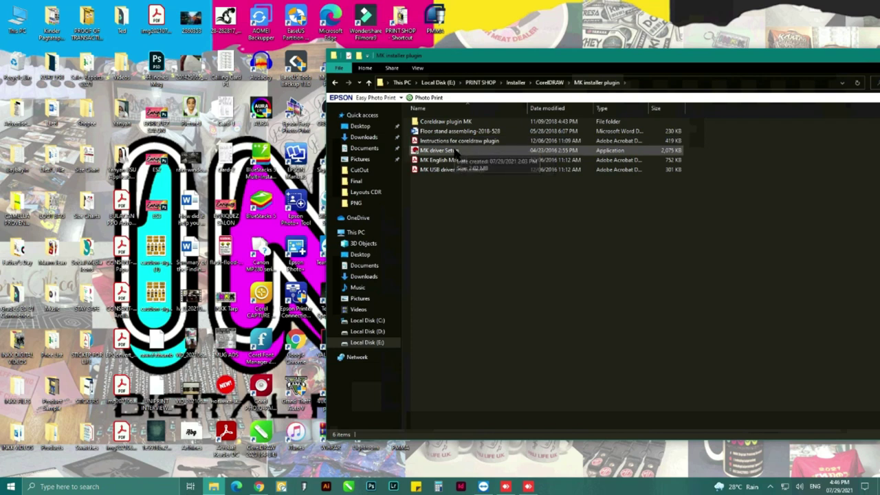
double_click(456, 151)
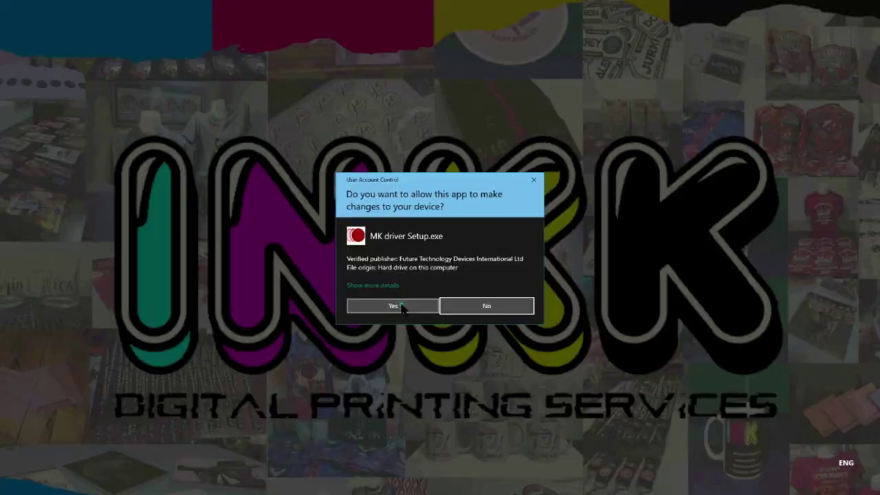
click(403, 308)
click(496, 319)
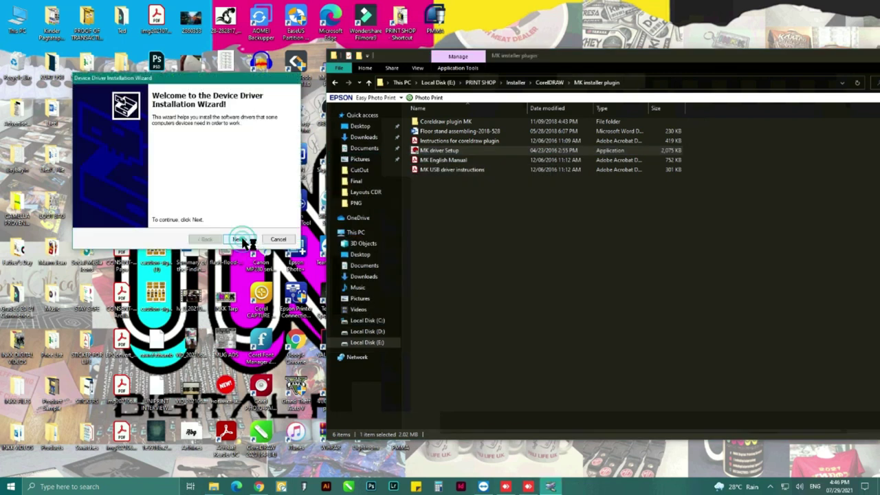
click(239, 238)
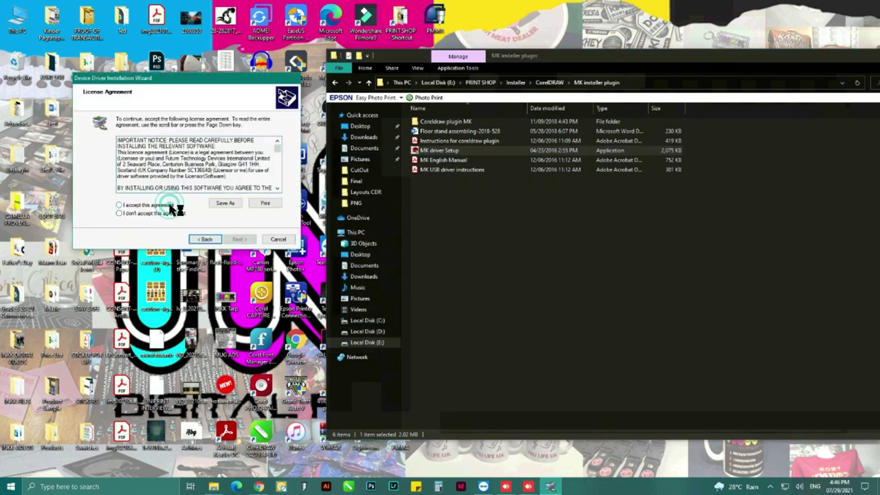
click(165, 205)
click(250, 241)
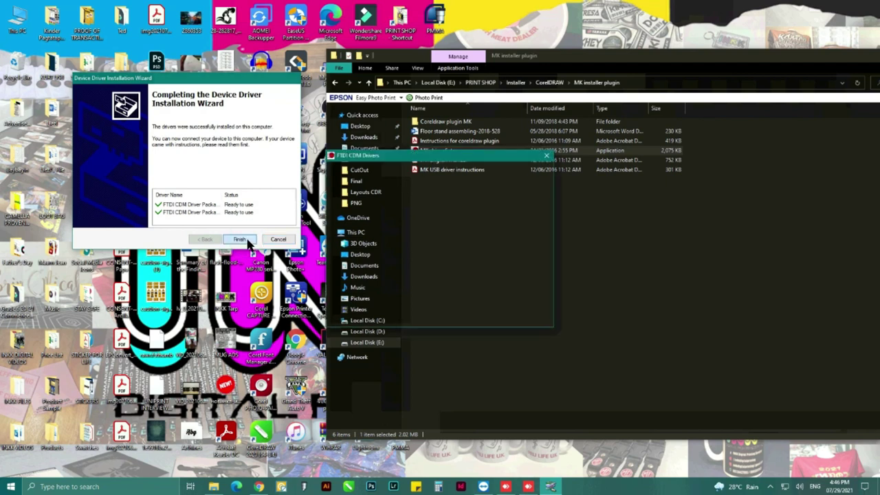
click(240, 240)
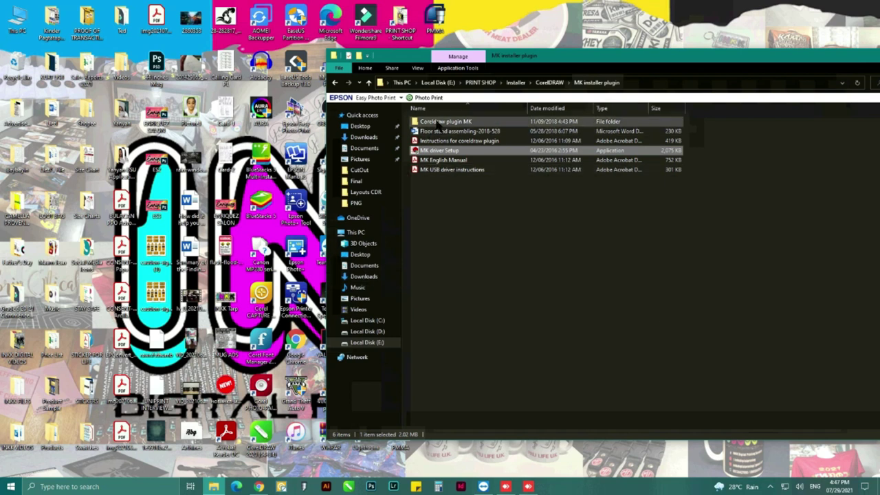
Step: Run the CorelDraw plug-in V1.6.5 setup from the Coreldraw plugin MK folder as administrator, in English, and accept its license
double_click(437, 123)
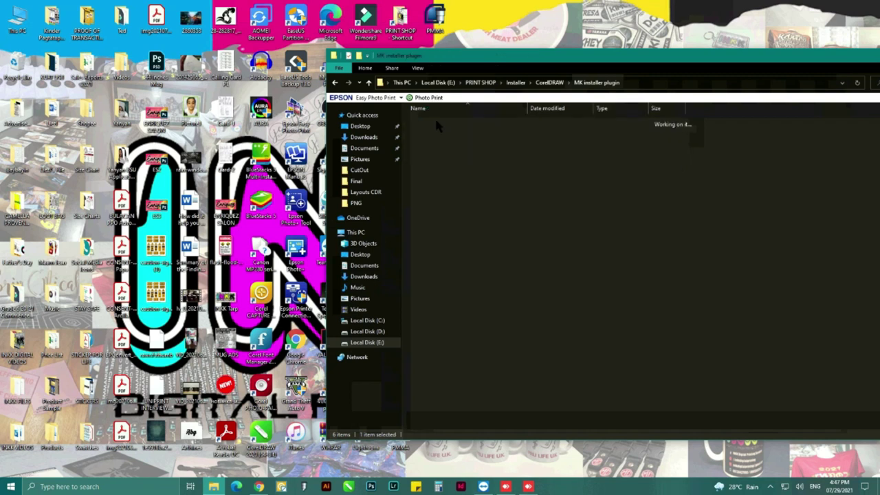
right_click(437, 122)
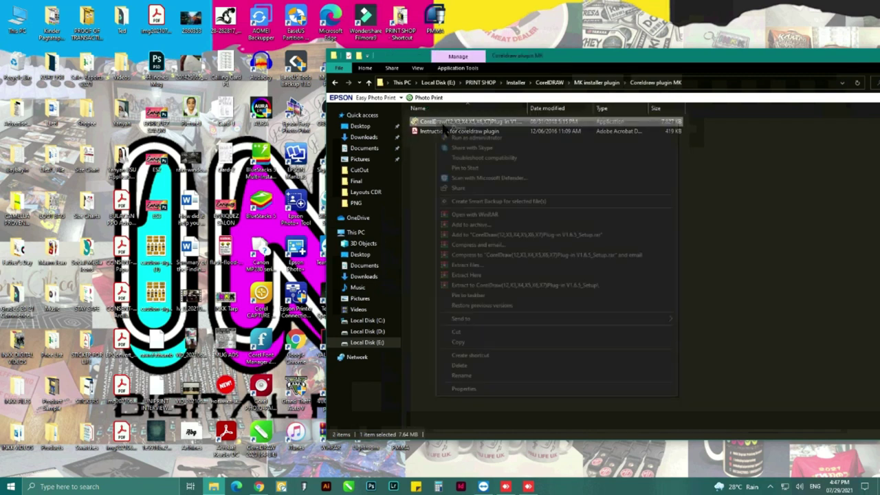
click(463, 140)
click(437, 317)
click(393, 311)
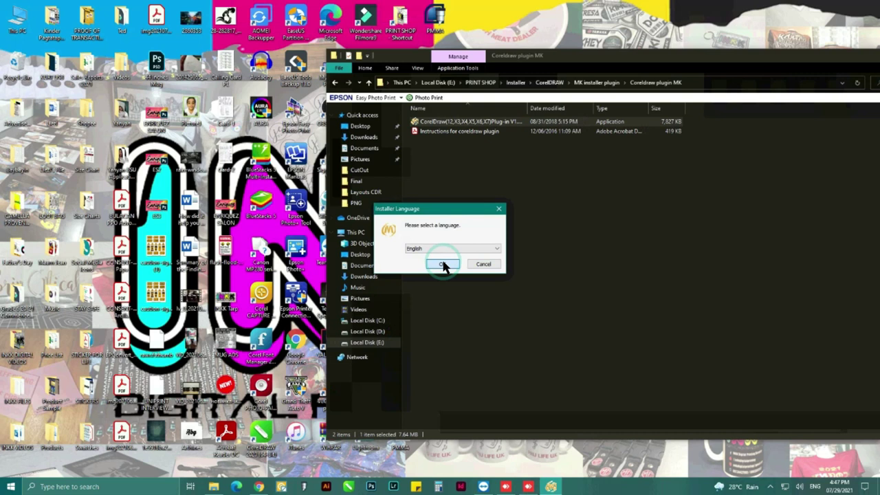
click(444, 264)
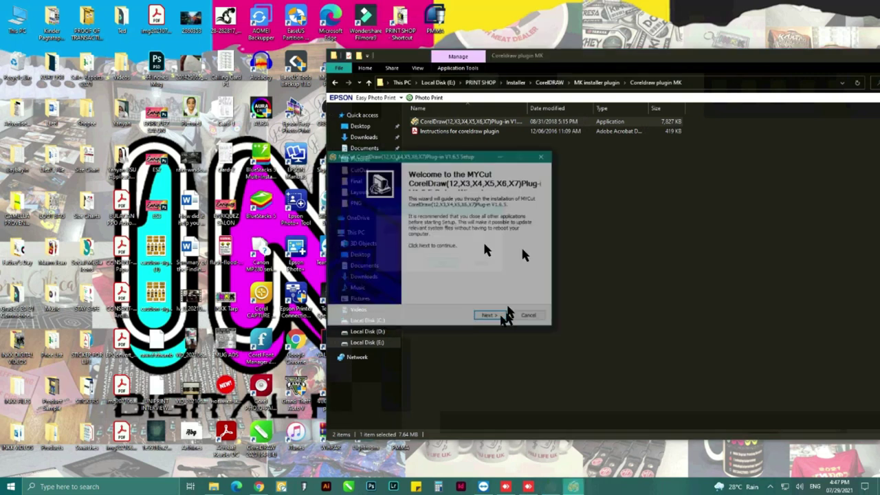
click(496, 317)
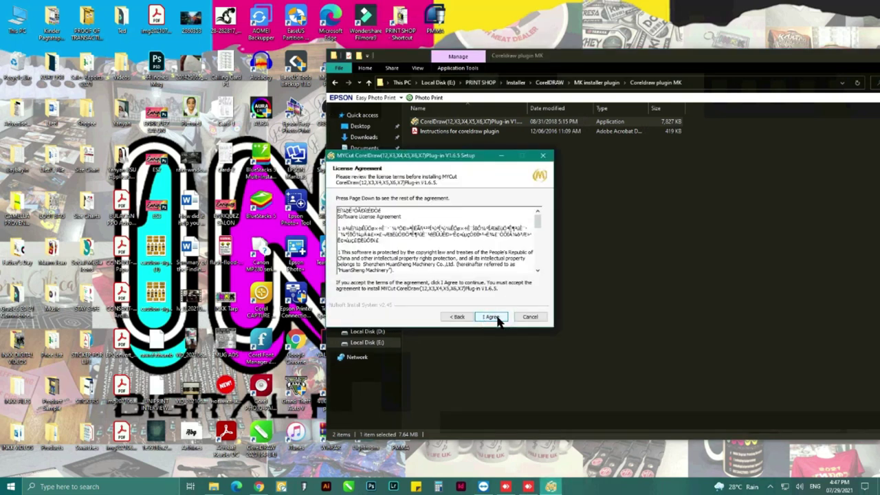
click(491, 317)
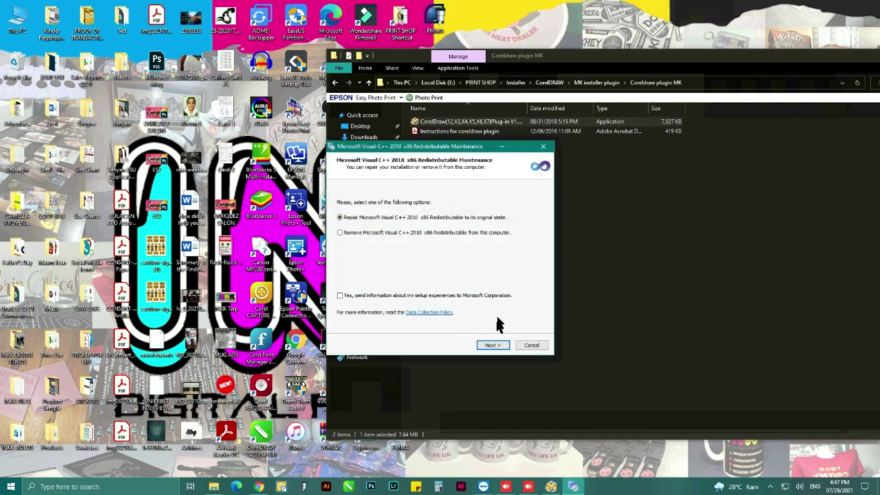
Step: Repair the Microsoft Visual C++ 2010 x86 Redistributable and finish the MYCut plug-in setup
click(495, 346)
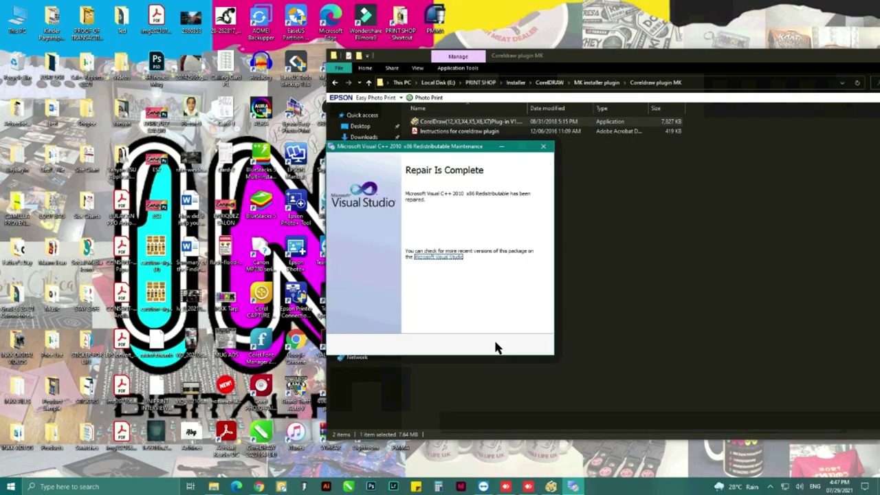
click(533, 345)
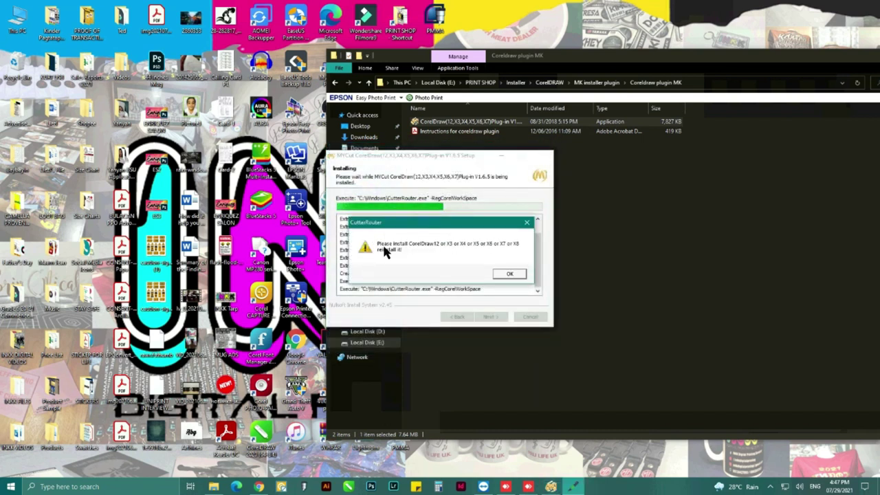
click(510, 275)
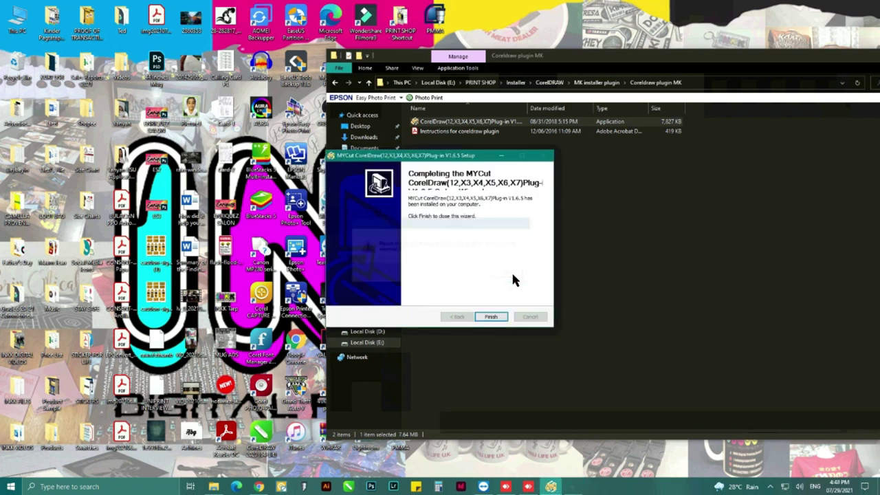
click(502, 316)
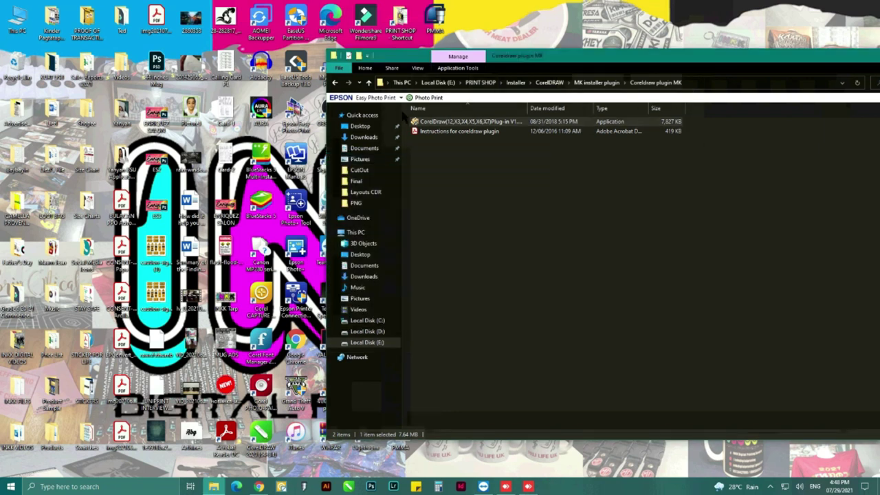
Step: Leave the Coreldraw plugin MK folder and open the Windows folder on Local Disk (C:)
click(369, 82)
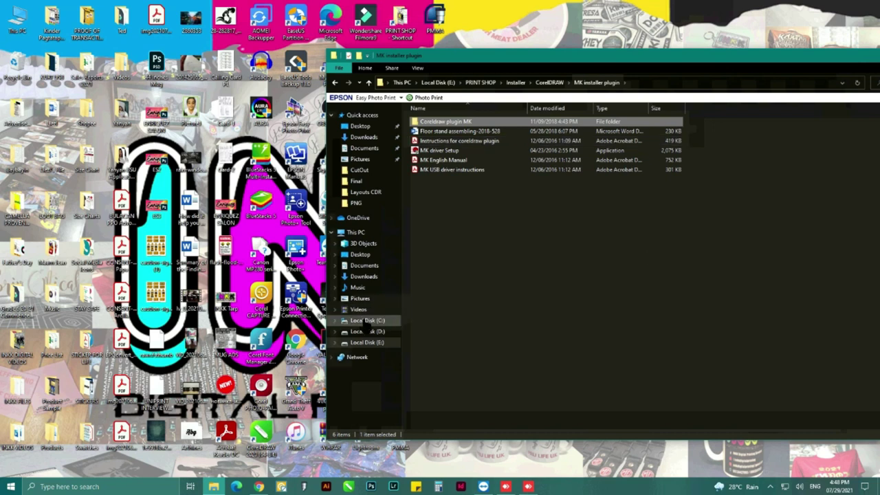
click(361, 321)
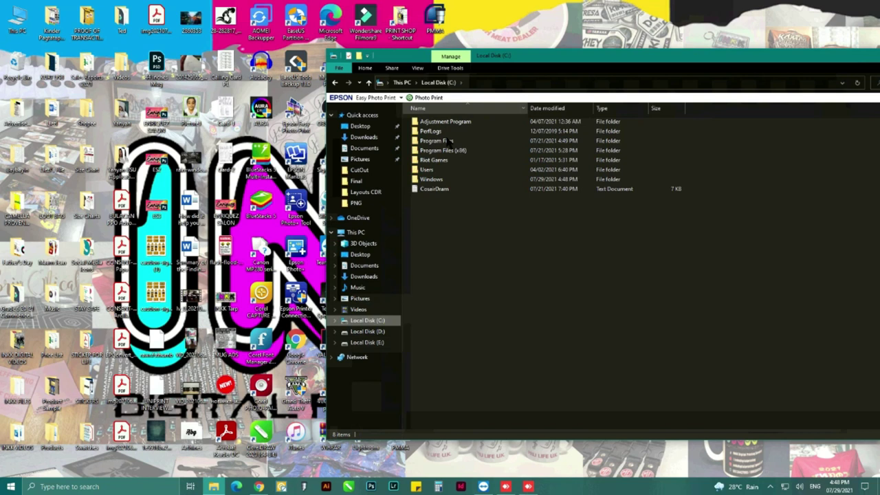
key(Down)
double_click(445, 180)
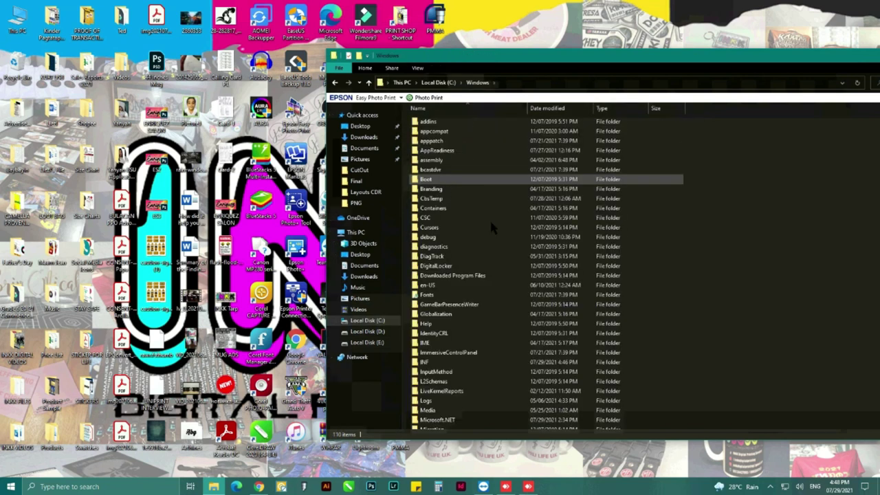
Step: Locate the Cut.gms file in the Windows folder and copy it
scroll(505, 250, down, 9)
scroll(575, 156, down, 7)
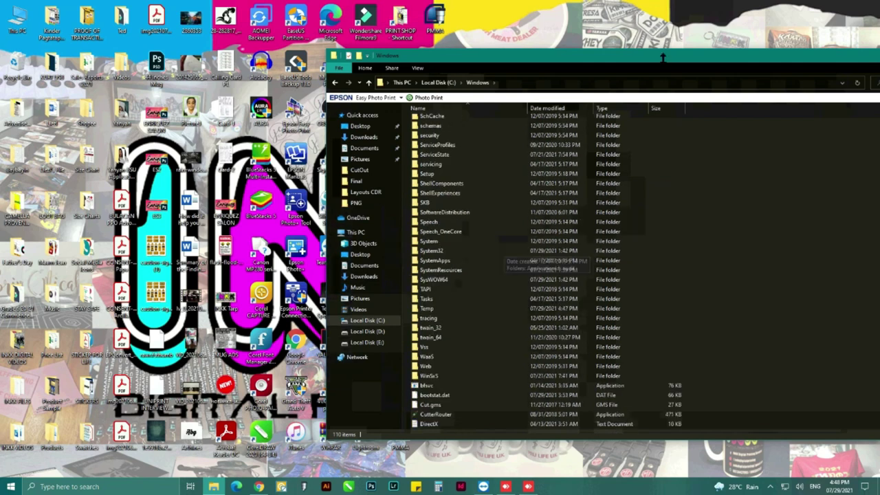
drag(662, 58, 508, 40)
scroll(484, 232, down, 1)
scroll(483, 232, down, 3)
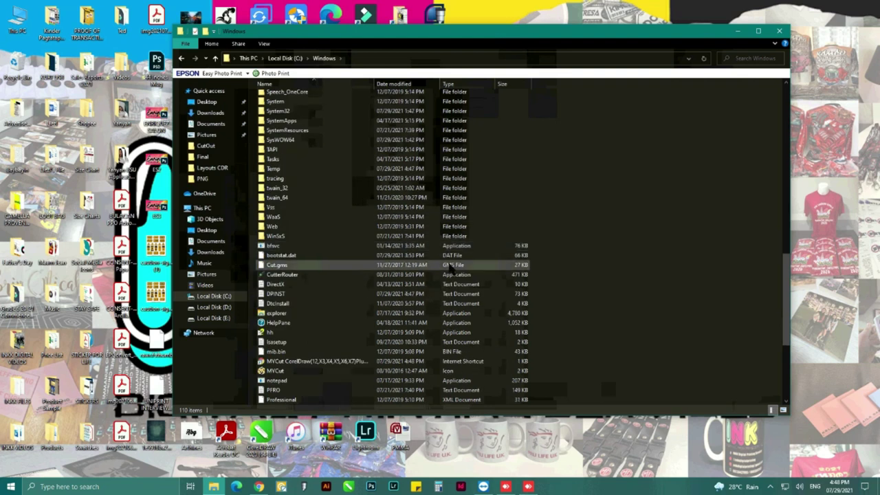
click(424, 285)
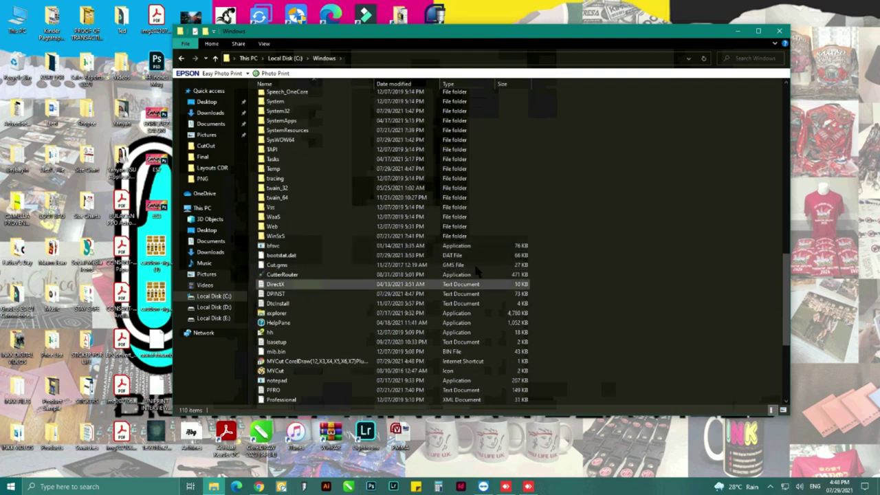
click(281, 266)
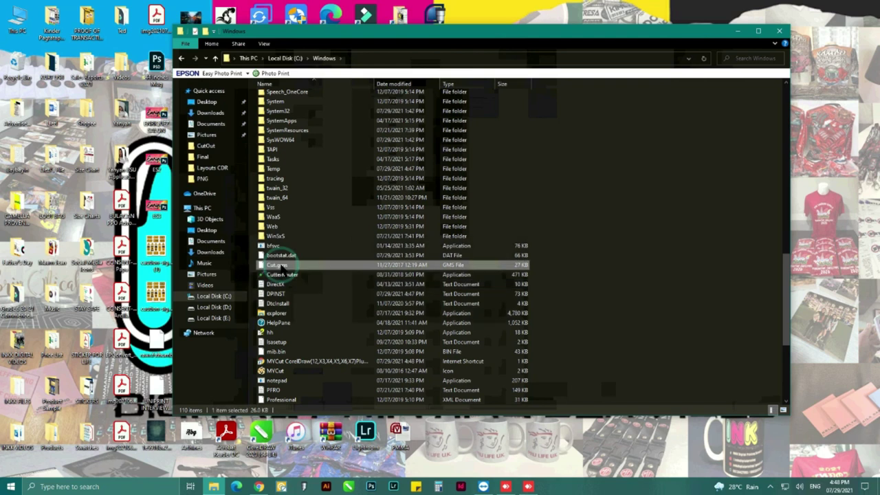
right_click(281, 267)
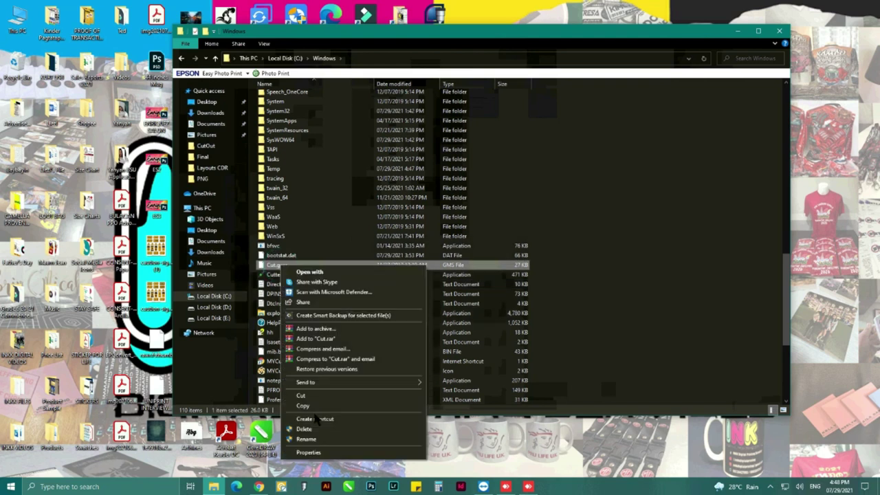
click(311, 406)
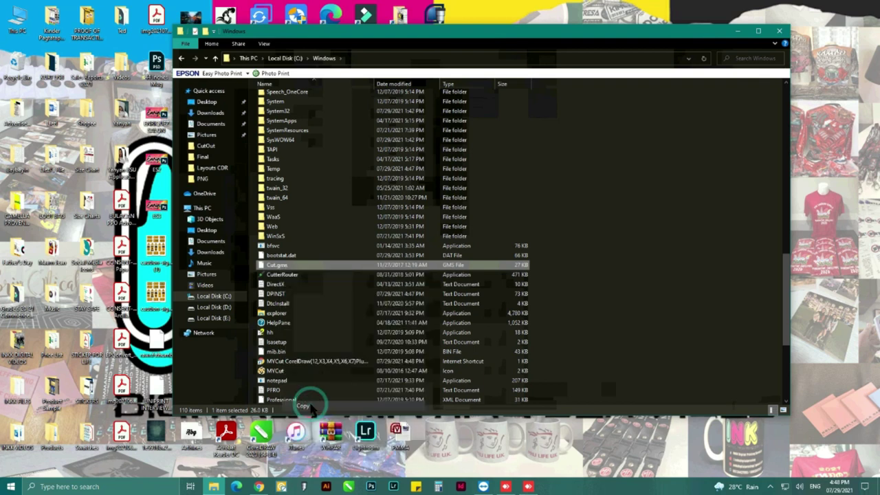
Step: Open the GMS folder under Program Files, Corel, CorelDRAW Graphics Suite 2020, Draw on Local Disk (C:)
click(214, 295)
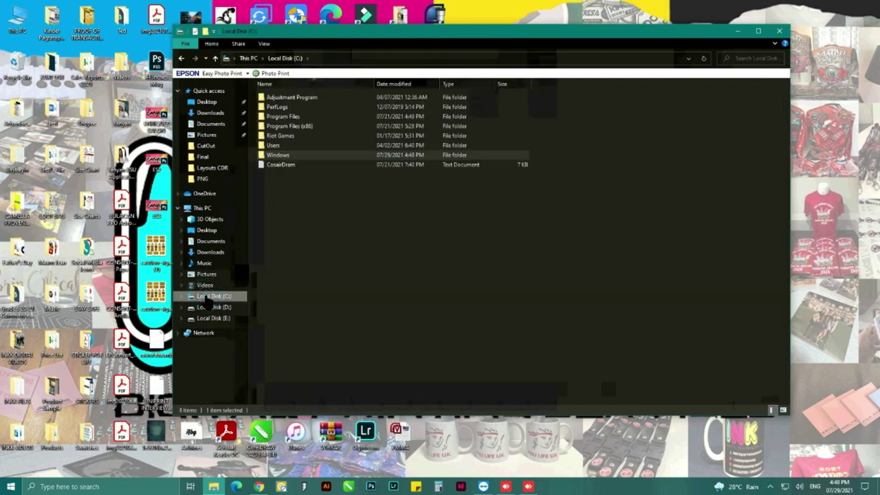
click(308, 145)
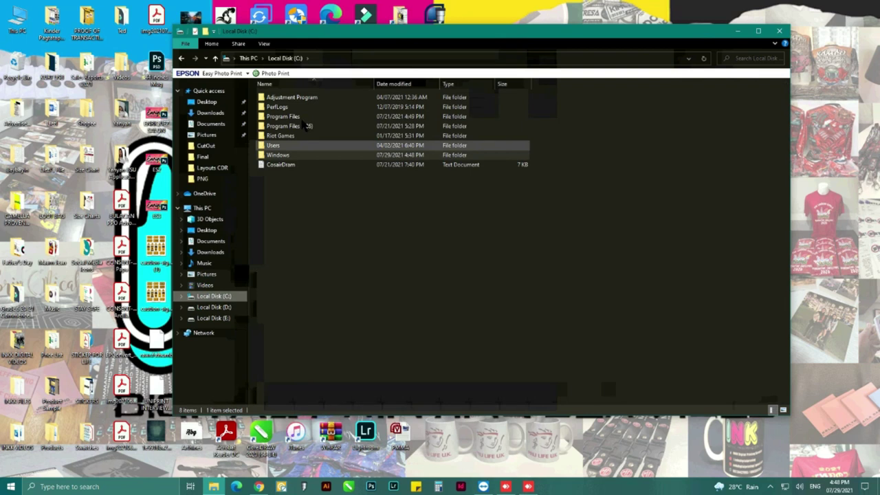
double_click(301, 119)
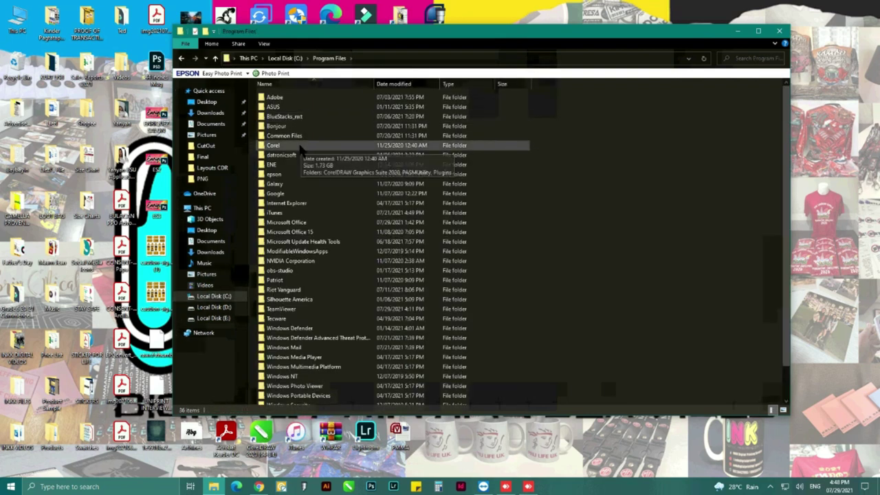
double_click(300, 146)
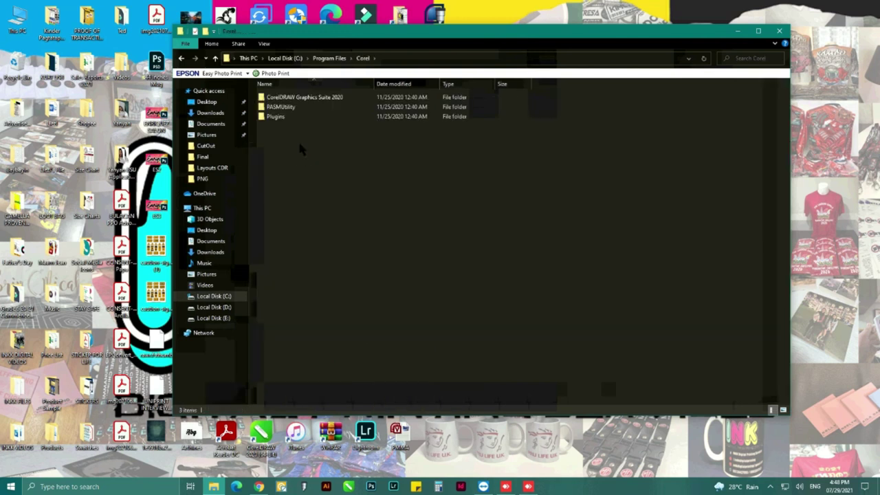
double_click(301, 101)
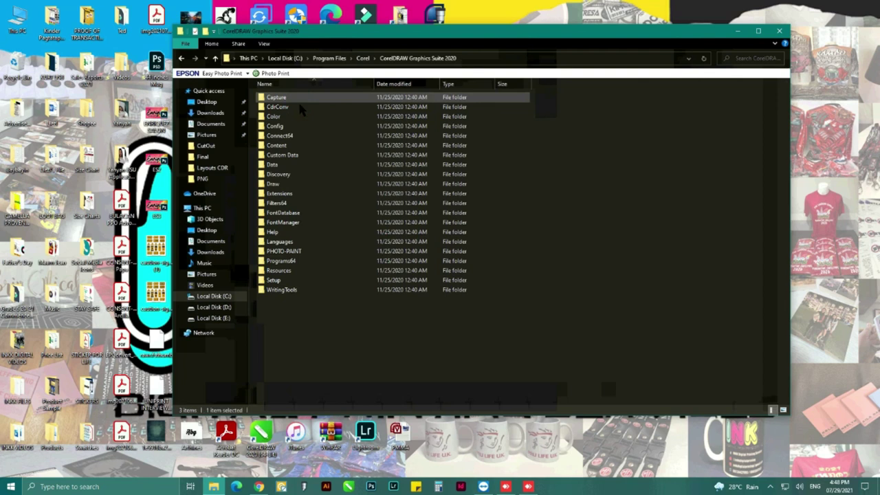
double_click(290, 183)
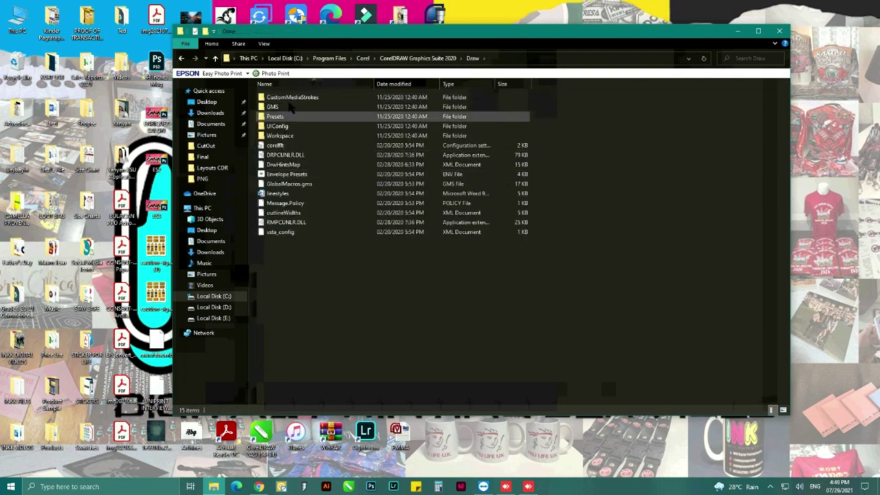
double_click(280, 107)
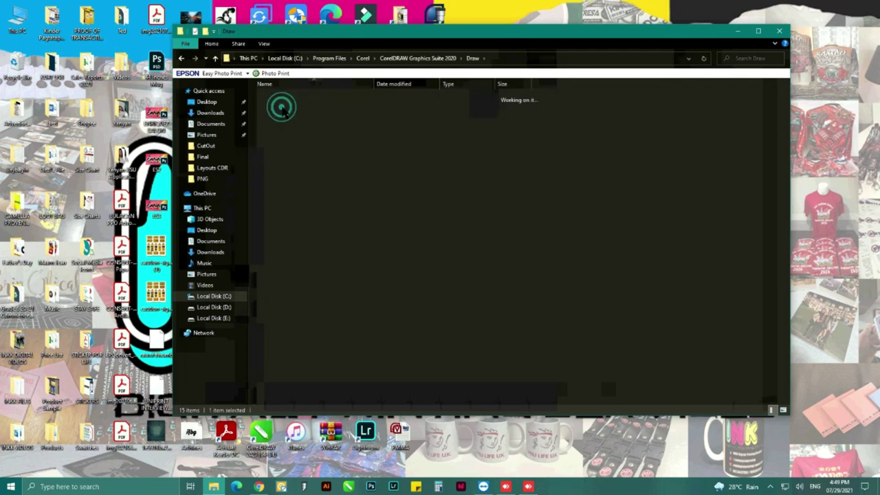
Step: Paste Cut.gms into the GMS folder with administrator permission and close the folder window
click(356, 203)
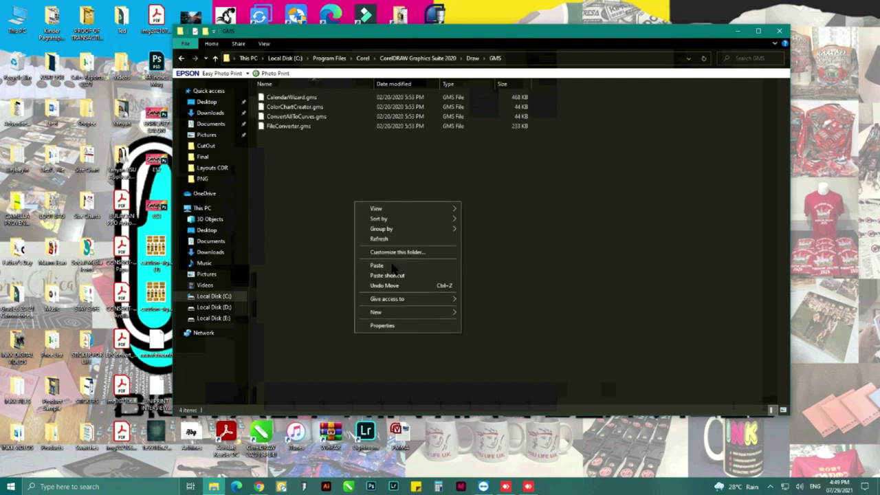
click(377, 265)
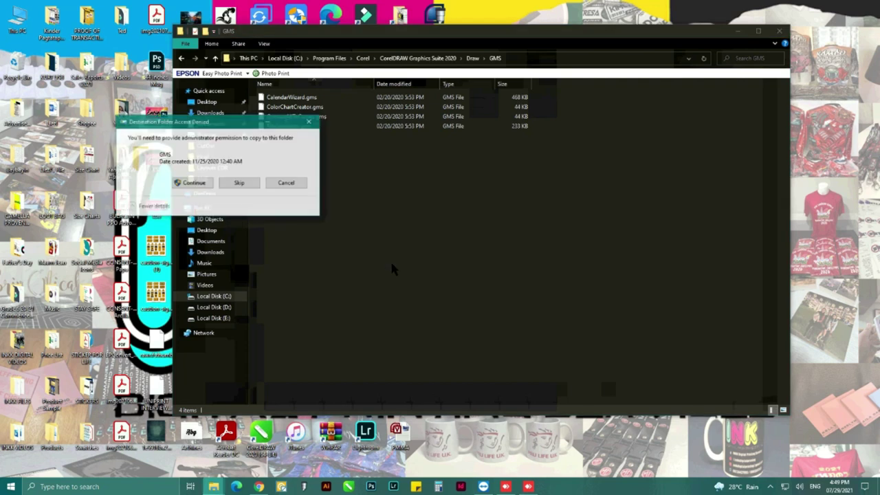
click(194, 185)
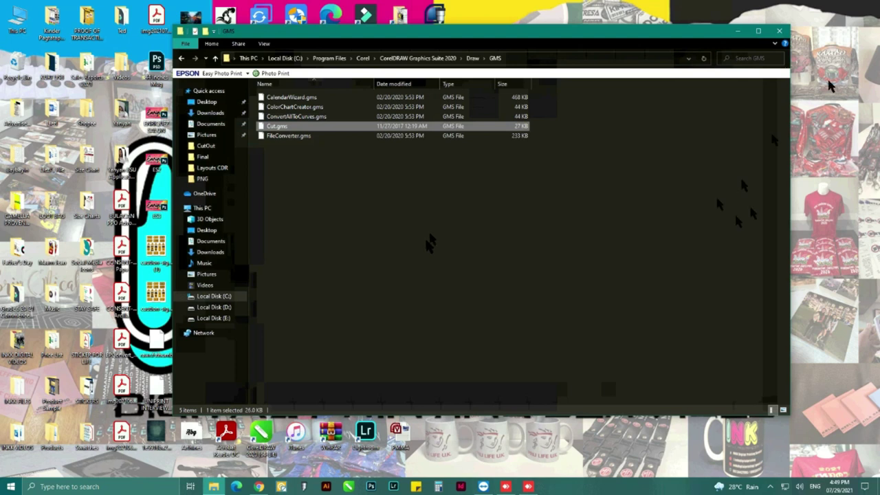
click(781, 31)
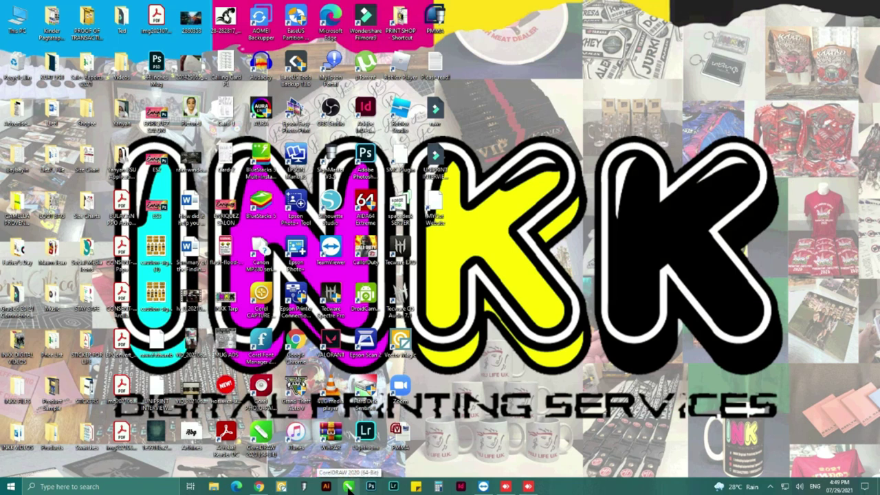
Step: Launch CorelDRAW 2020 and create a new A4 portrait document with the default settings
click(349, 486)
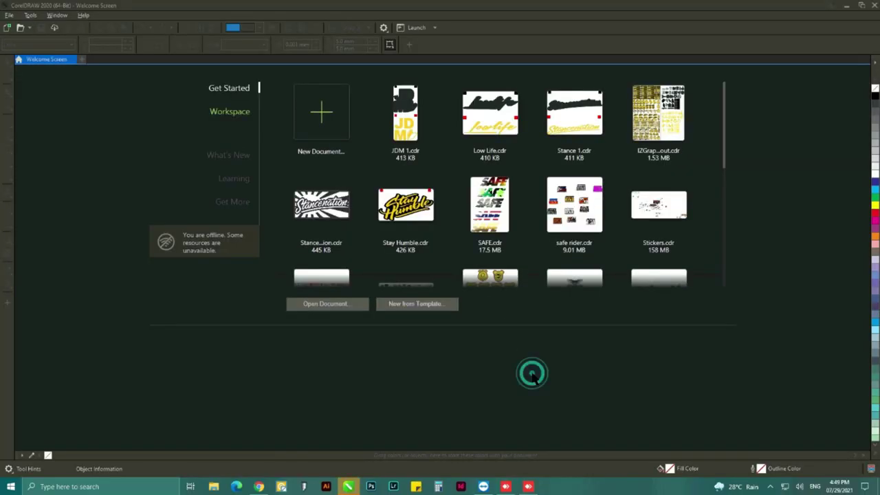
key(ctrl+n)
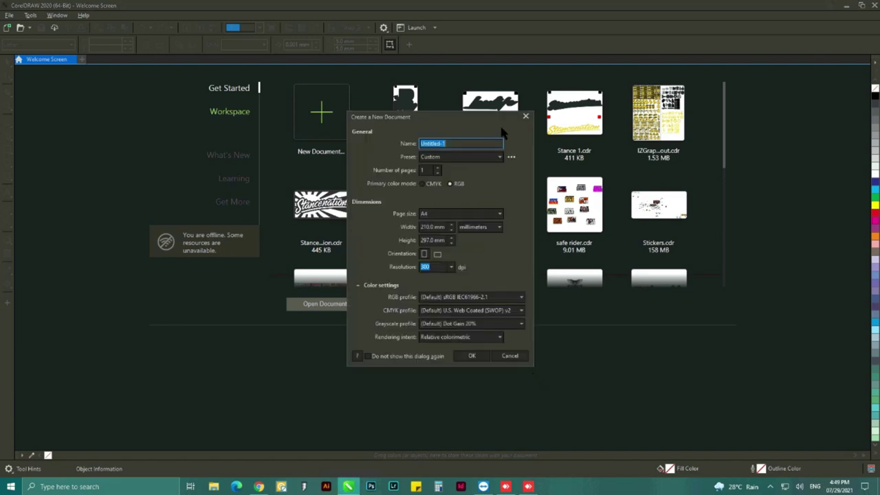
click(526, 116)
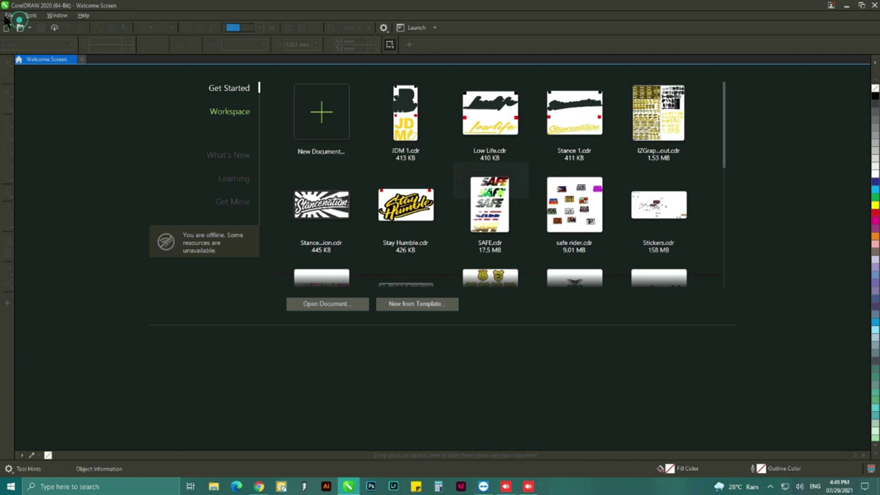
key(alt+f)
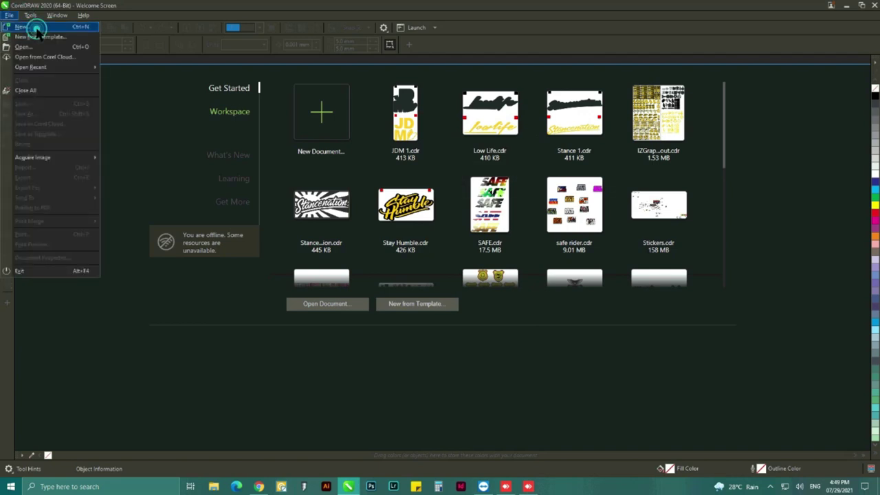
click(38, 27)
click(472, 356)
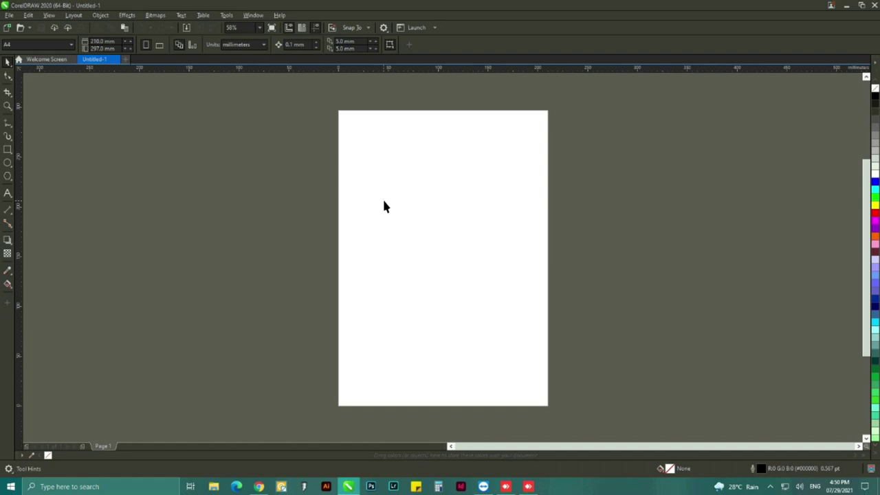
Step: Open the Commands page of the customization options and show the Macros category
click(385, 32)
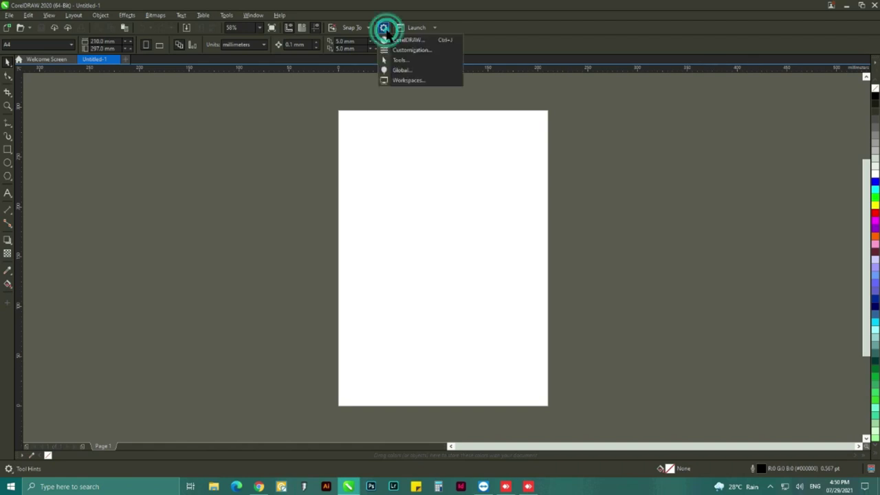
click(385, 31)
click(397, 48)
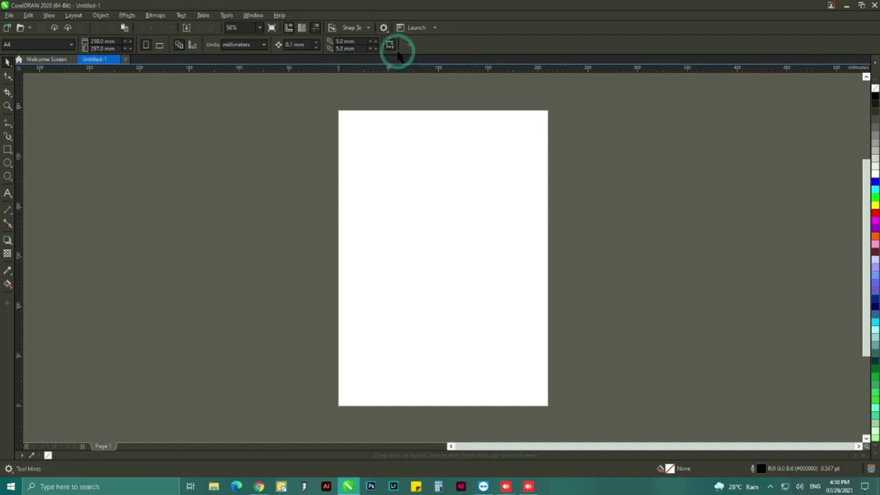
click(275, 137)
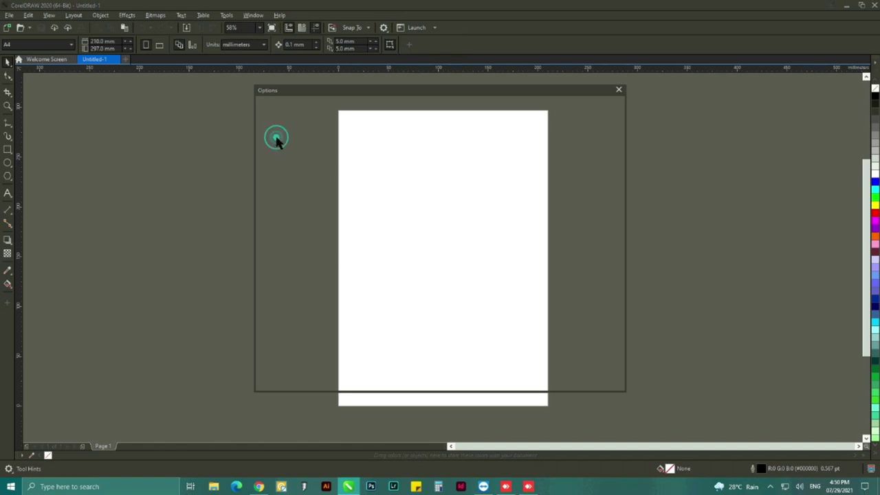
click(396, 128)
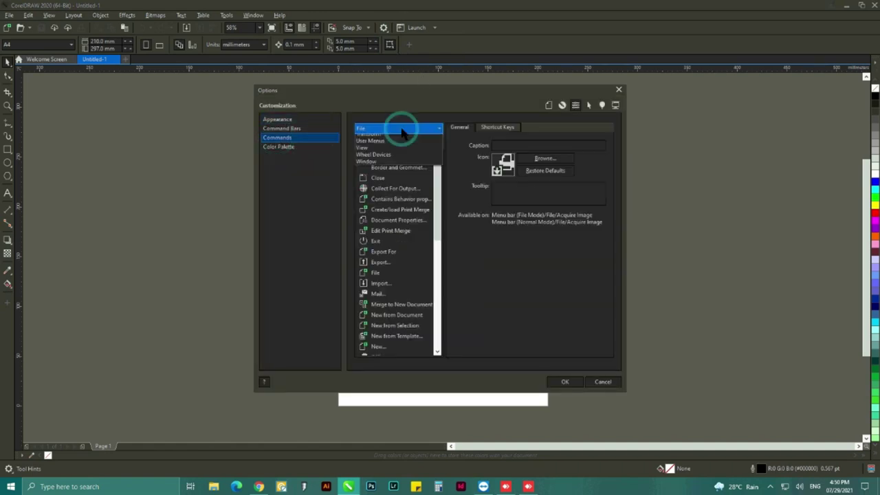
click(374, 199)
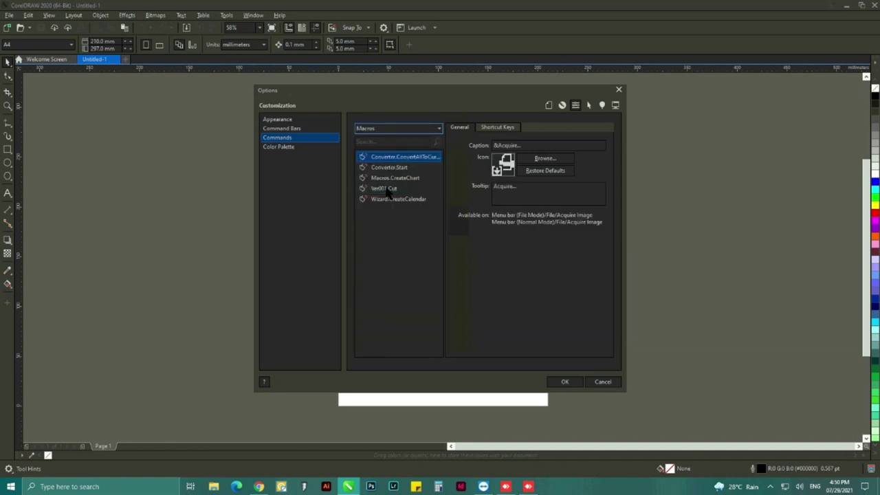
Step: Add the Ver001.Cut macro to the workspace as a floating toolbar and also to the menu bar after Help
click(388, 191)
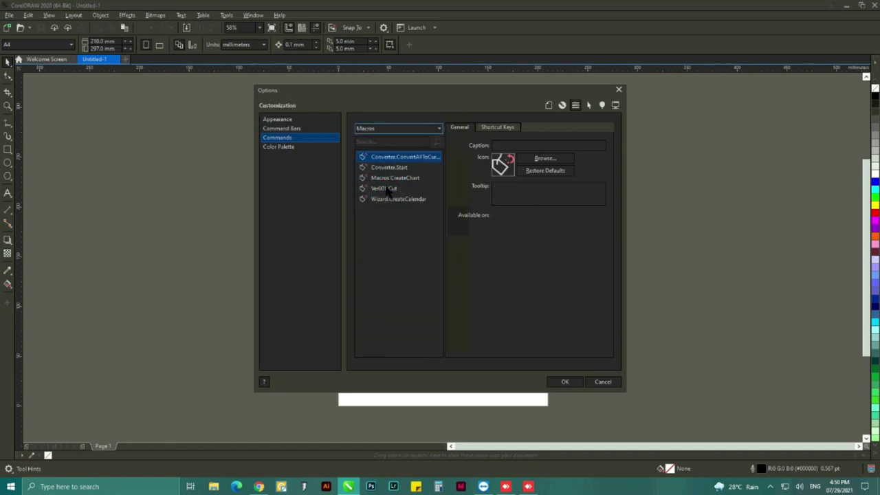
drag(377, 188, 165, 163)
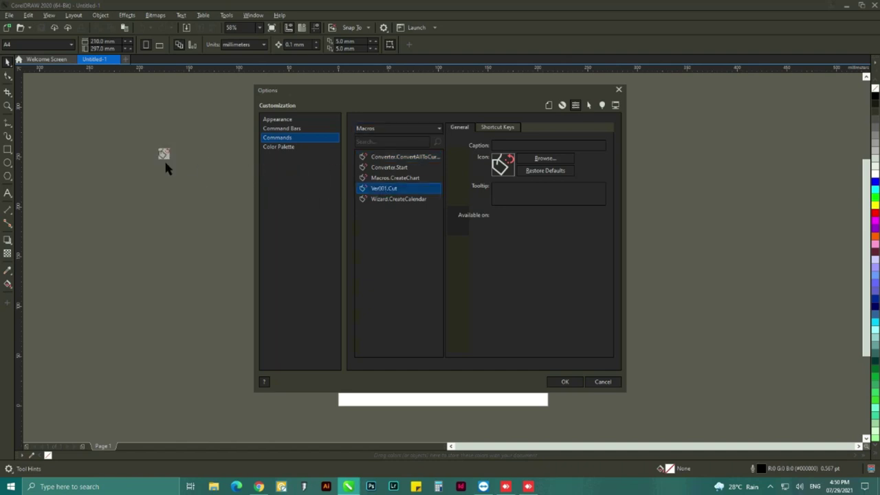
click(383, 189)
drag(383, 189, 317, 17)
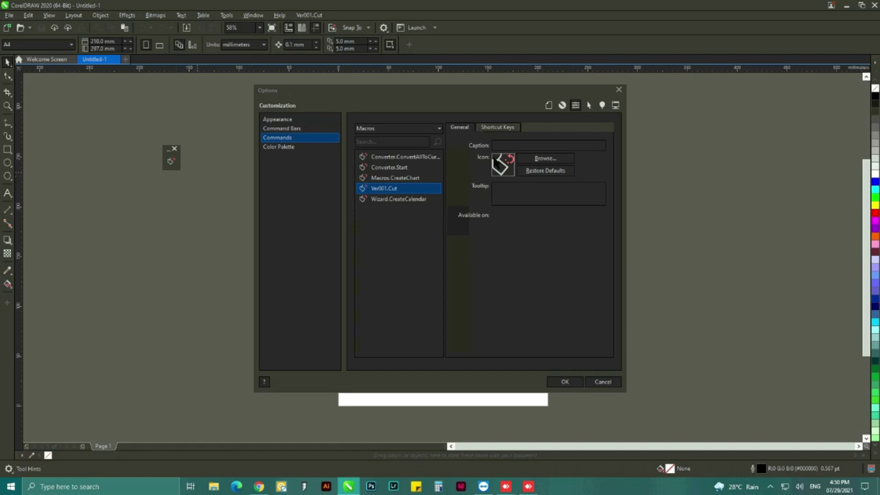
Step: Assign the cutter icon file from C:\Windows as the Ver001.Cut macro's icon and apply the customization options
click(532, 159)
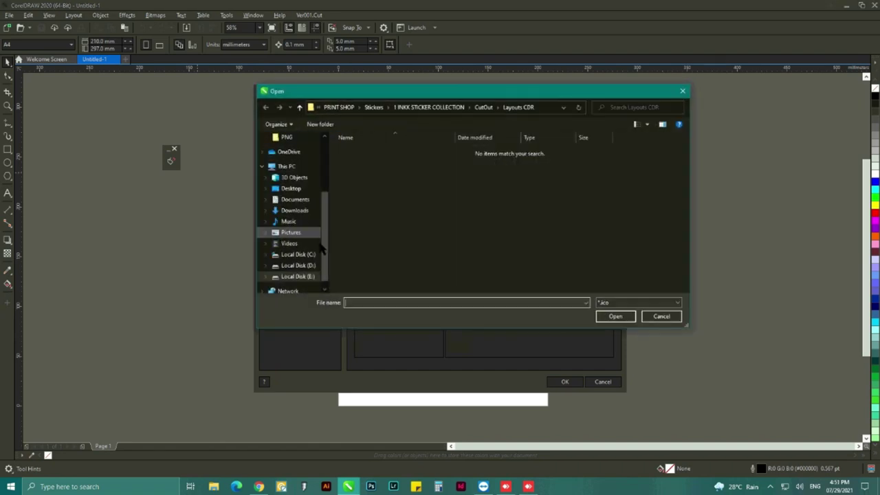
click(308, 254)
click(368, 210)
double_click(369, 211)
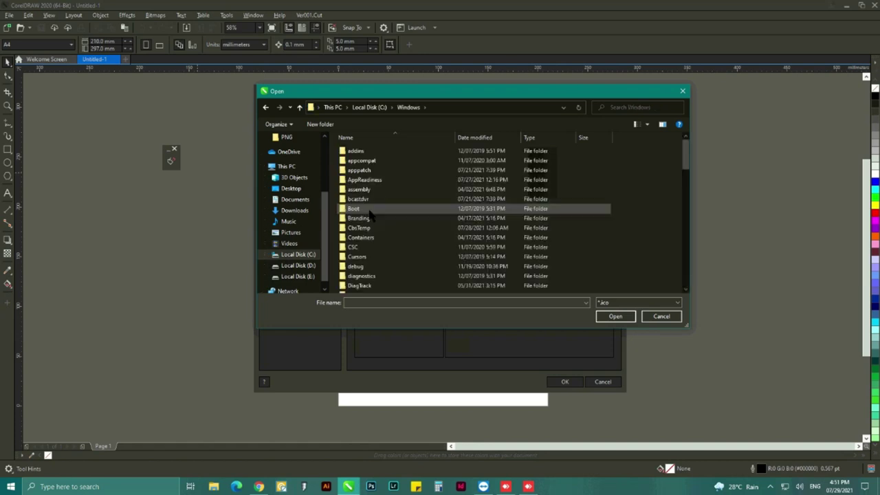
click(686, 167)
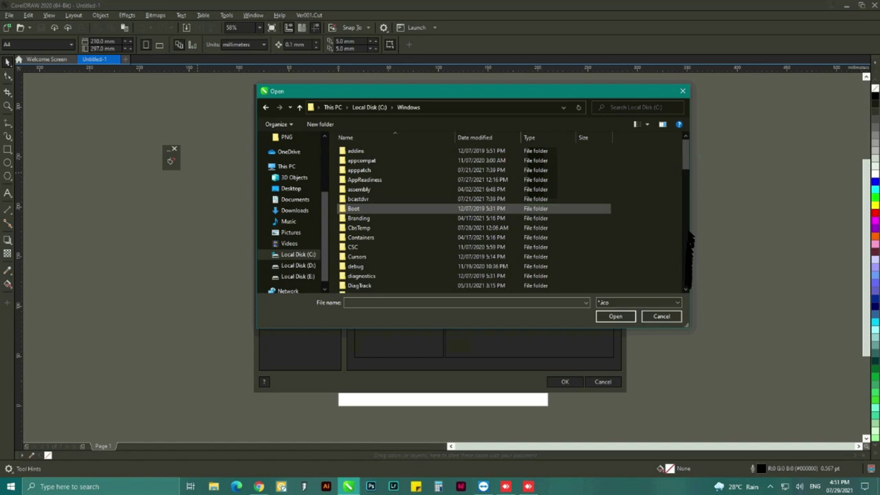
scroll(638, 267, down, 5)
scroll(599, 259, down, 5)
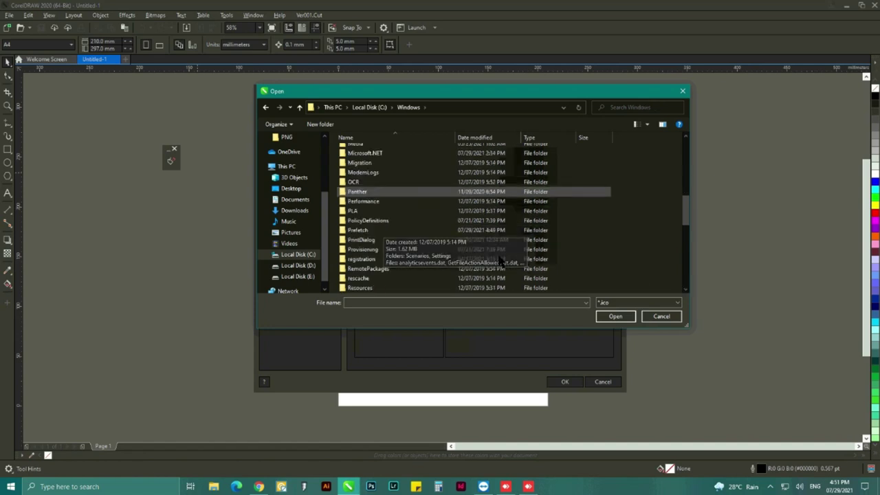
scroll(495, 251, down, 9)
scroll(490, 242, down, 1)
click(359, 288)
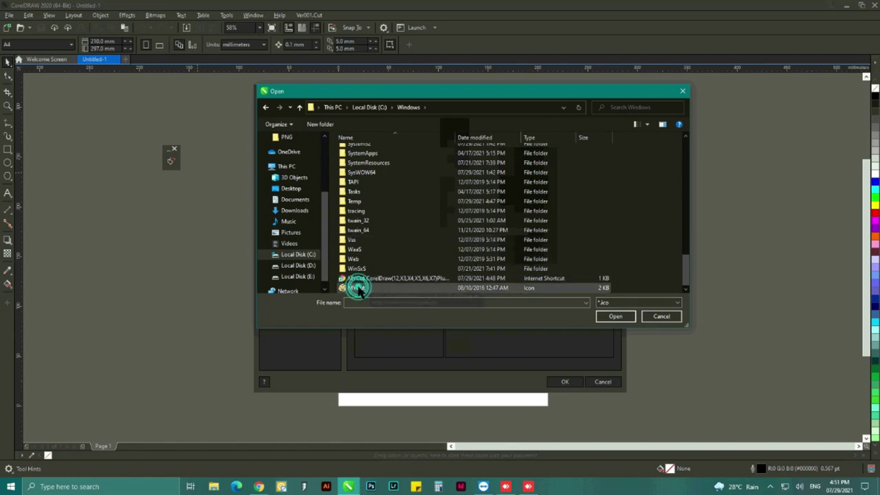
click(619, 318)
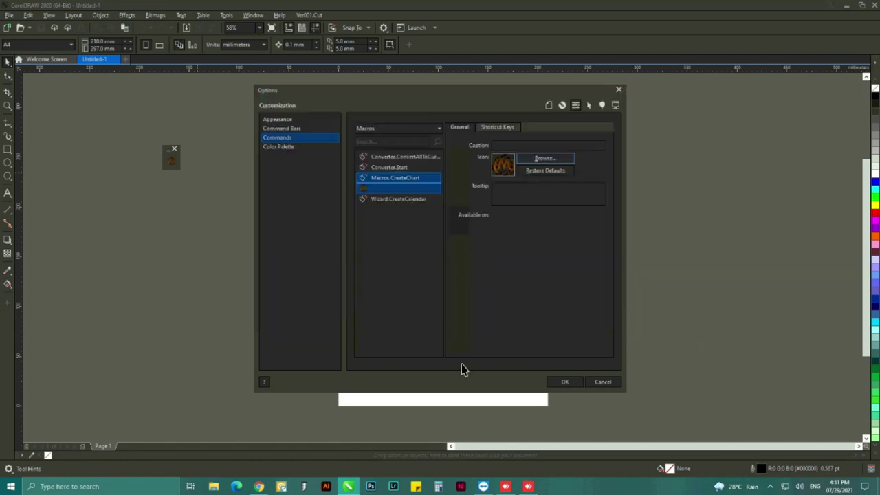
click(563, 381)
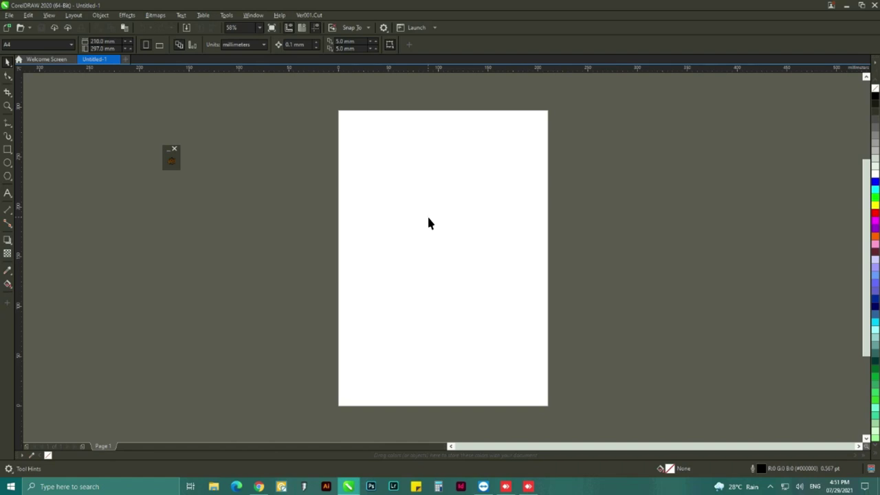
Step: Add the artistic text "#MasterPhiTV" in 24 pt Arial near the top of the page
click(418, 148)
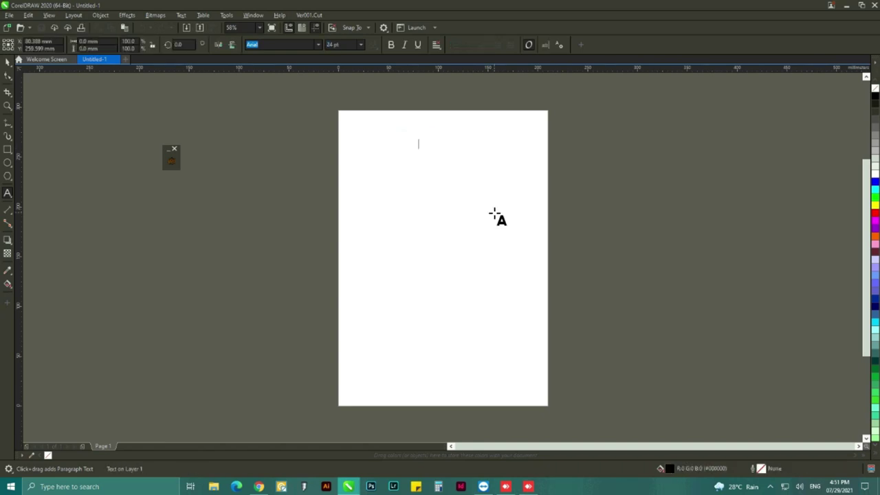
text(#)
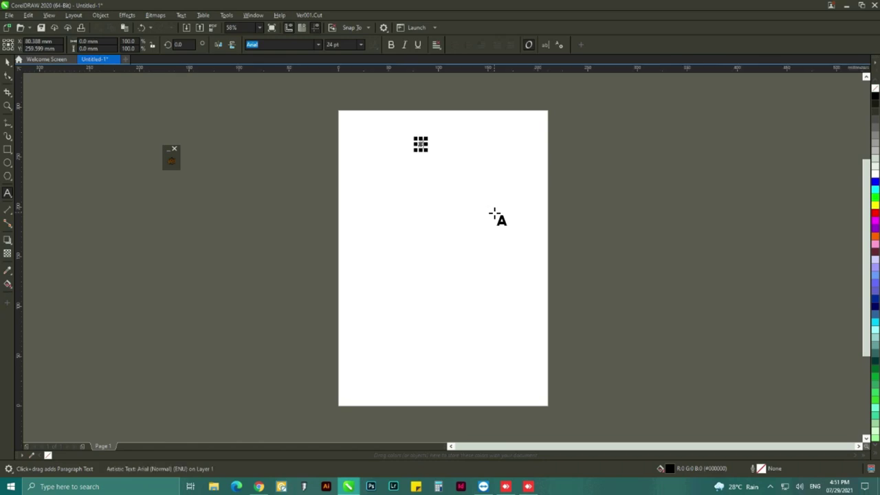
text(Master)
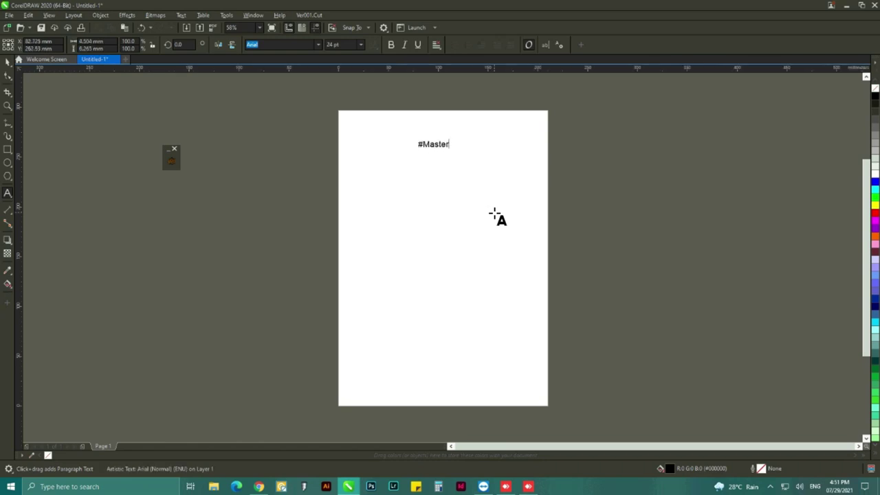
text(P)
text(hiTV)
click(7, 61)
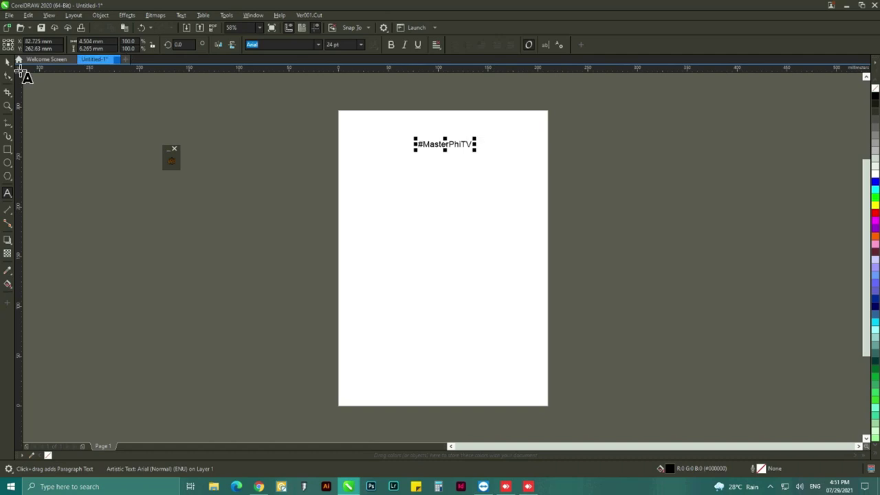
Step: Enlarge the #MasterPhiTV text to about 147 mm wide and move it toward the center of the page's upper area
click(281, 194)
click(454, 144)
drag(477, 137, 568, 103)
drag(492, 137, 447, 139)
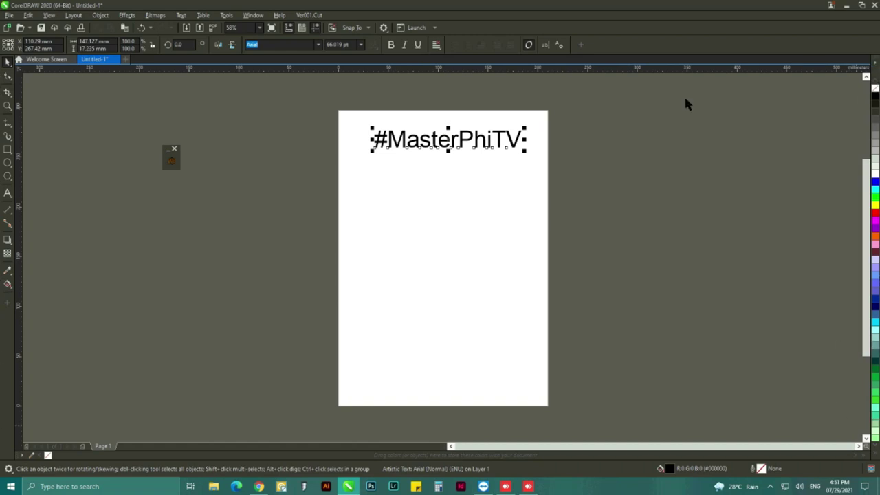
Step: Show the Objects docker
click(249, 17)
mouse_move(284, 139)
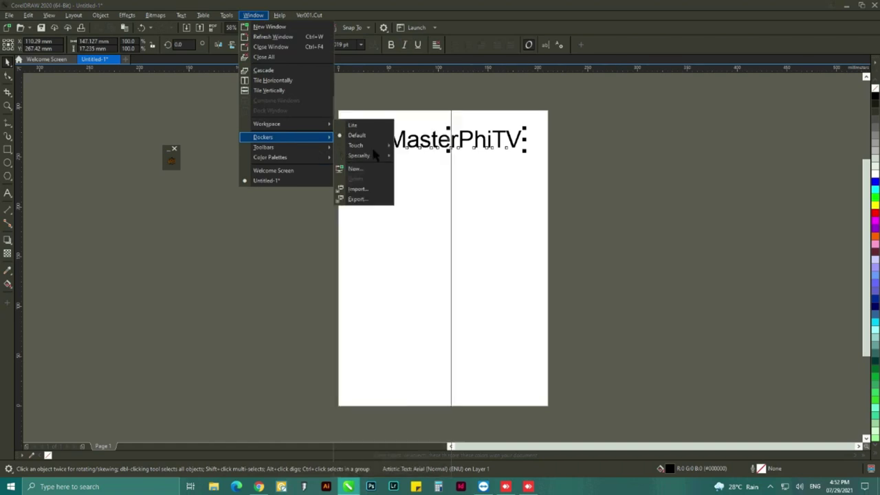
click(383, 115)
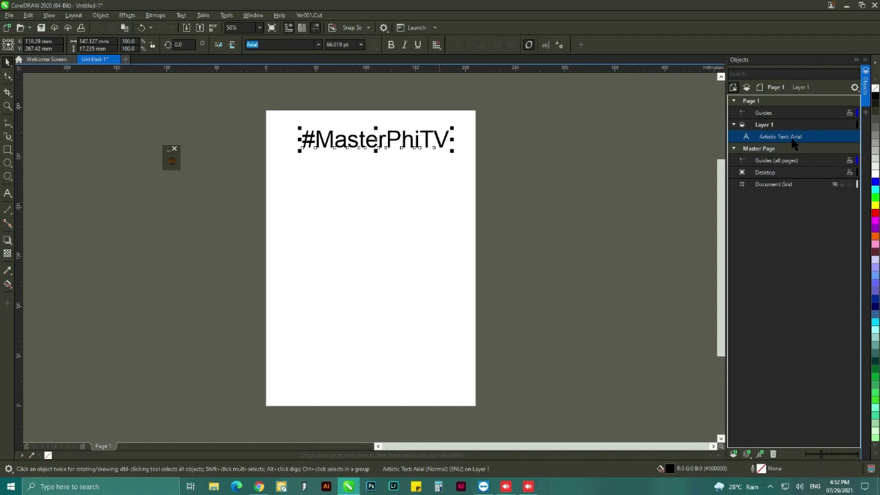
Step: Set the font of the whole #MasterPhiTV text to Arial Black and shift the text back to the page's horizontal middle
click(389, 141)
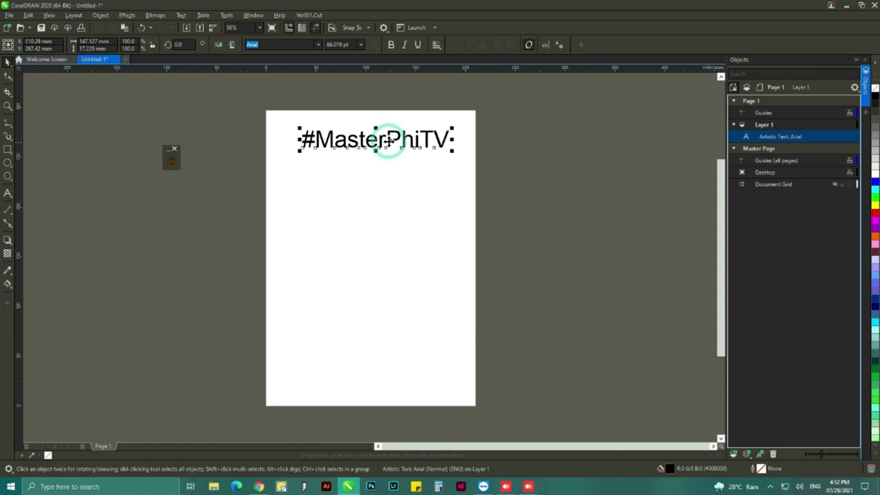
double_click(389, 141)
click(389, 141)
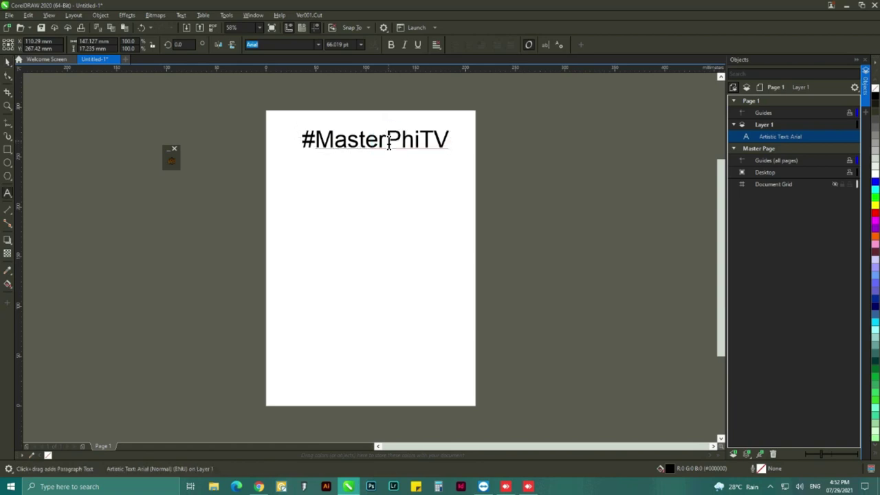
key(ctrl+a)
key(ctrl+t)
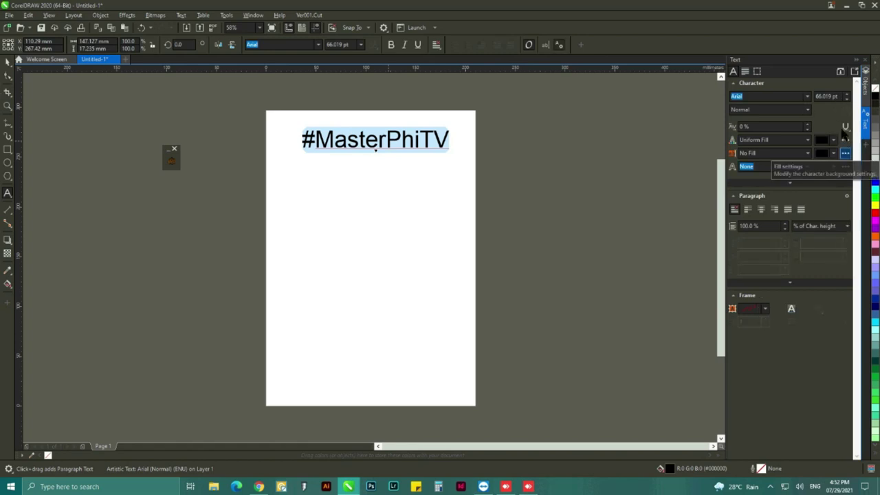
click(807, 96)
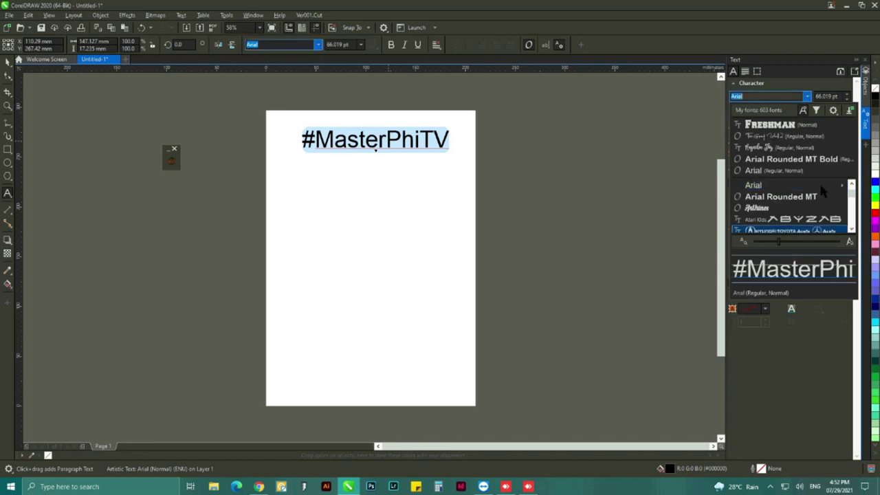
mouse_move(823, 192)
click(614, 255)
drag(389, 142, 368, 141)
double_click(368, 141)
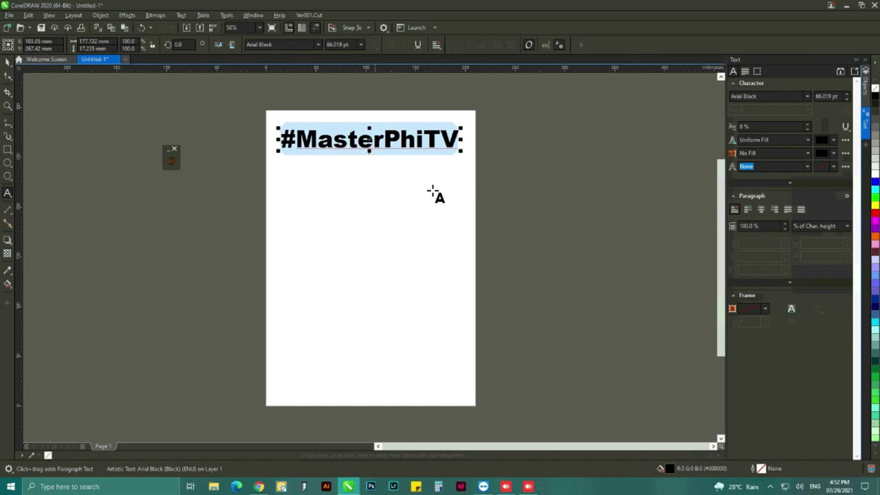
Step: Draw a rectangle around the #MasterPhiTV text and adjust its edges to about 191 by 32 mm
click(8, 150)
click(267, 117)
drag(330, 184, 471, 157)
drag(471, 159, 469, 158)
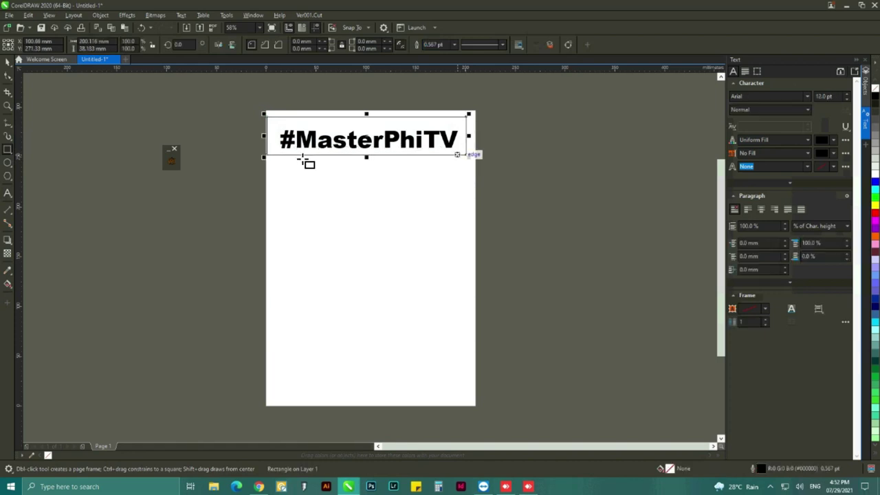
click(270, 135)
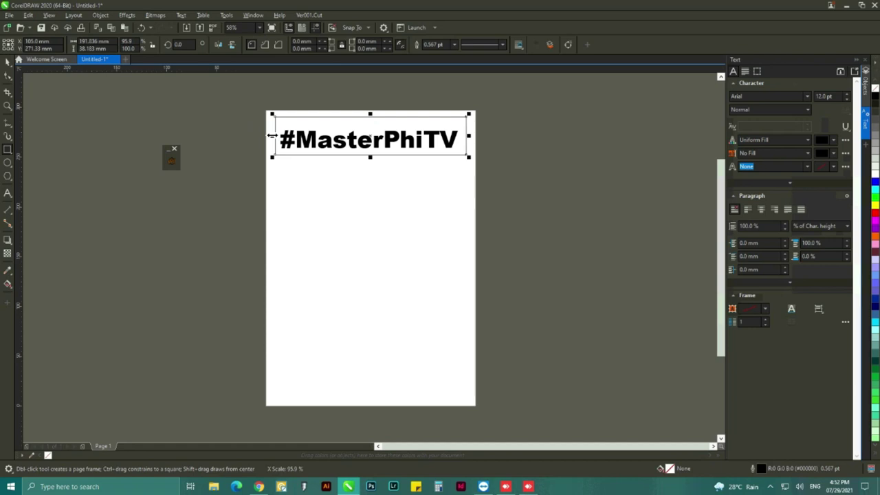
drag(370, 113, 369, 121)
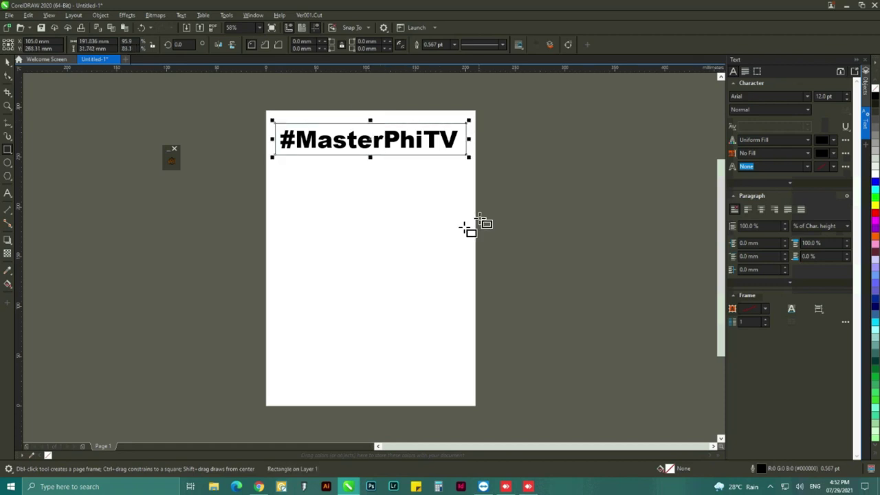
Step: Select the text and rectangle together, run the Cut macro on them, and move the Cutter Plugin window clear of the artwork
click(7, 63)
drag(250, 93, 497, 190)
click(865, 77)
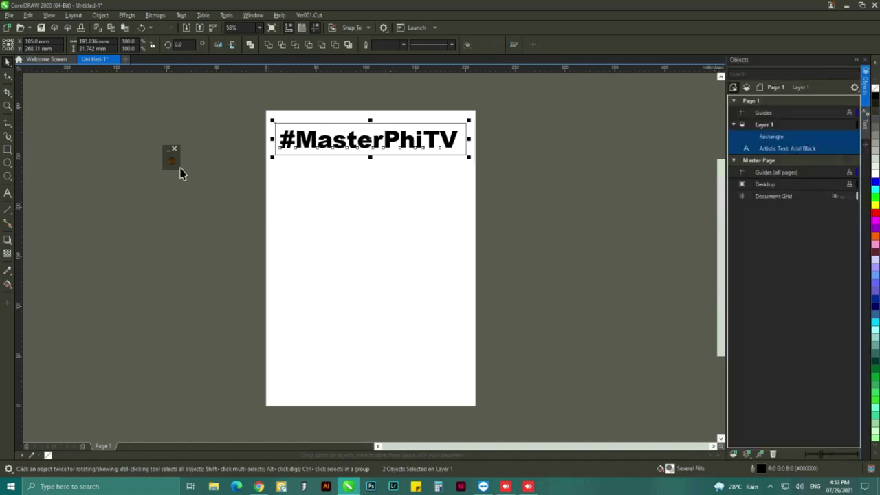
click(171, 162)
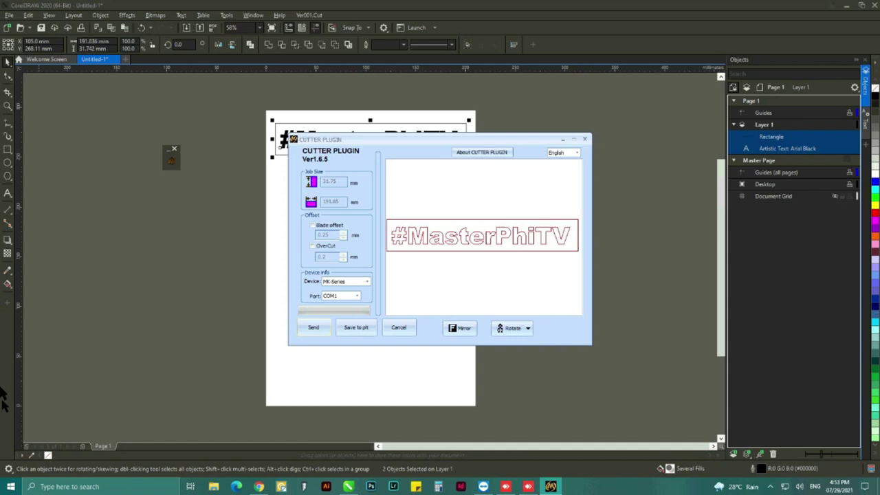
drag(422, 141, 566, 129)
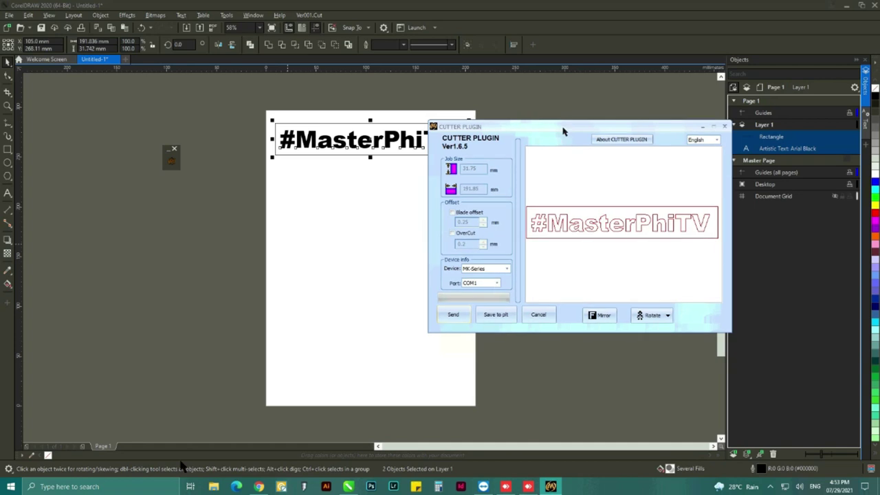
Step: Open Windows Device Manager and check the devices under Ports (COM & LPT)
click(132, 489)
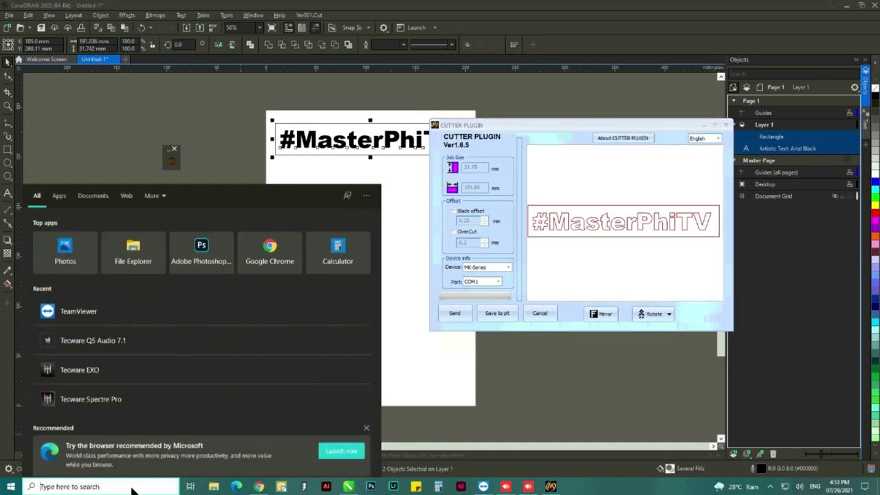
text(device)
click(287, 277)
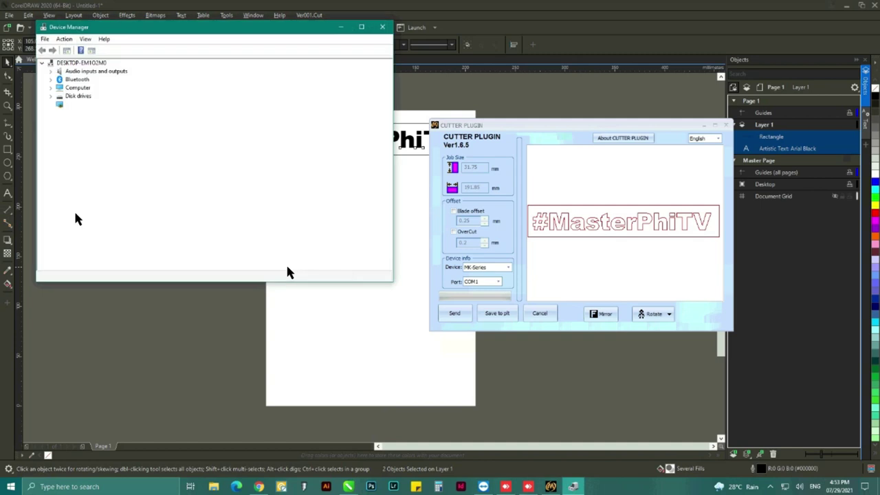
click(50, 171)
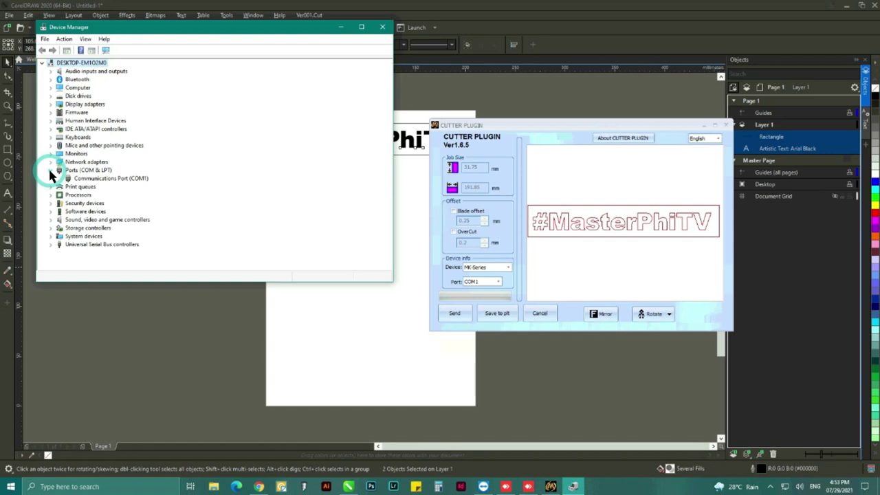
click(50, 170)
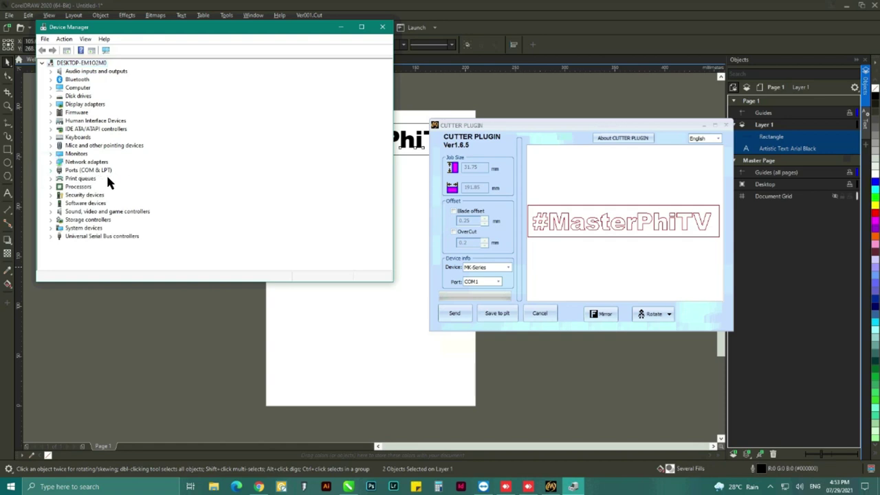
Step: Scan for hardware changes twice in Device Manager to refresh the port list
click(64, 39)
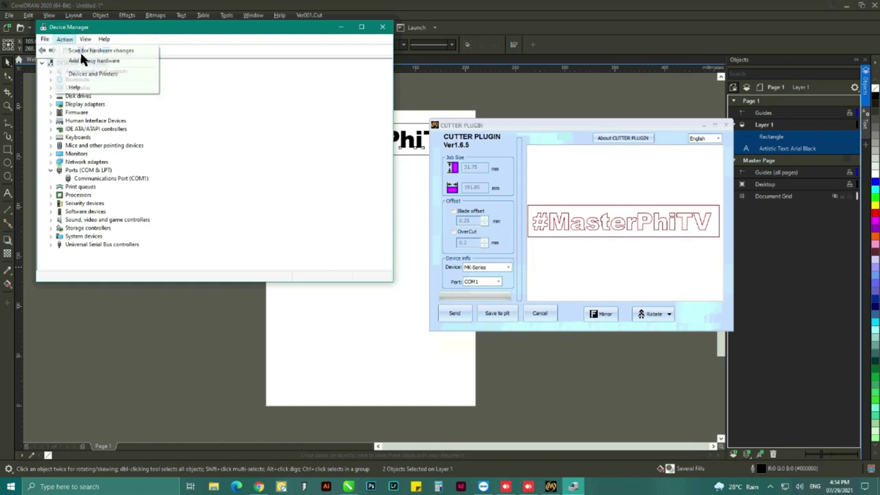
click(81, 53)
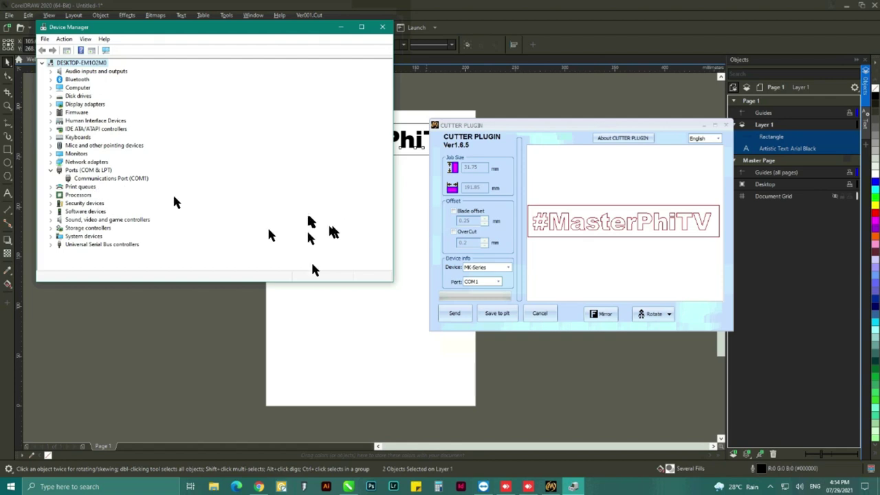
click(64, 40)
click(84, 51)
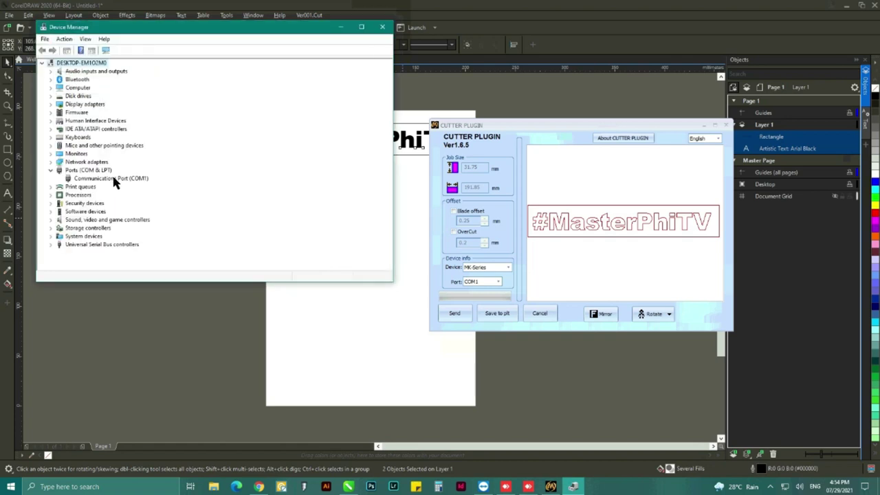
Step: View the entries under Processors and collapse the category again
click(52, 196)
click(55, 196)
click(52, 196)
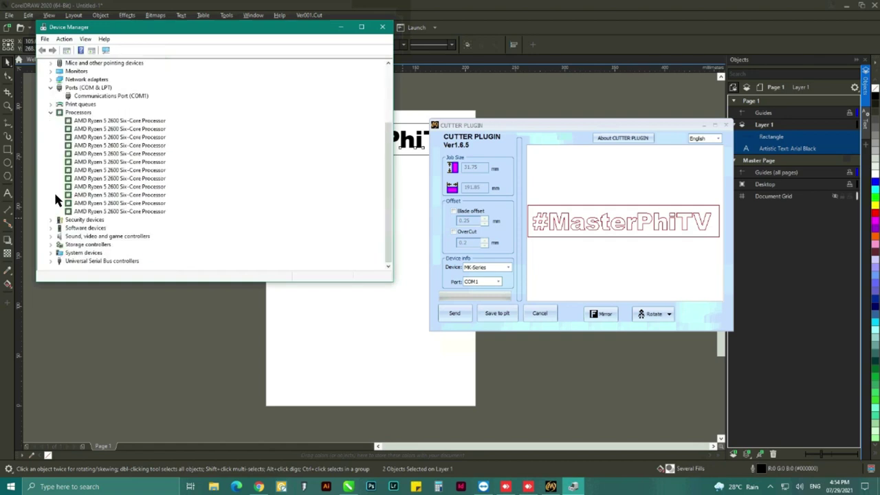
scroll(55, 198, up, 4)
click(51, 195)
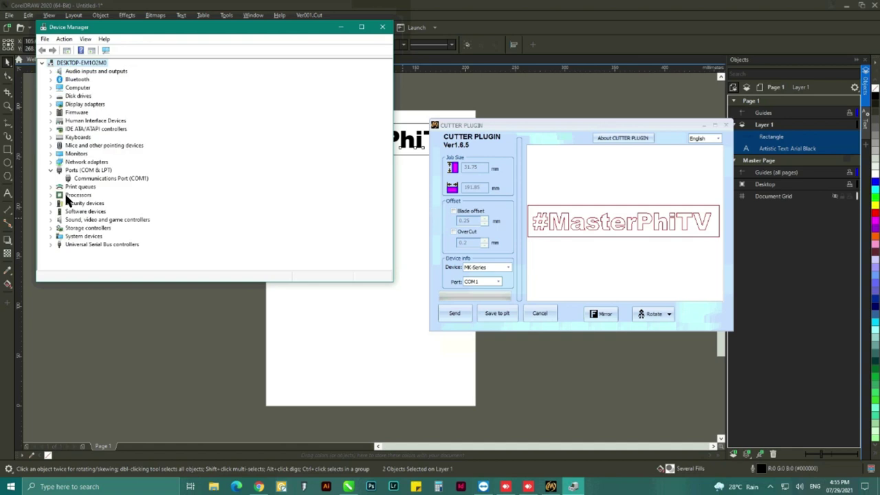
Step: Scan for hardware changes in Device Manager and set the Cutter Plugin's port to the USB serial port, COM3
click(64, 39)
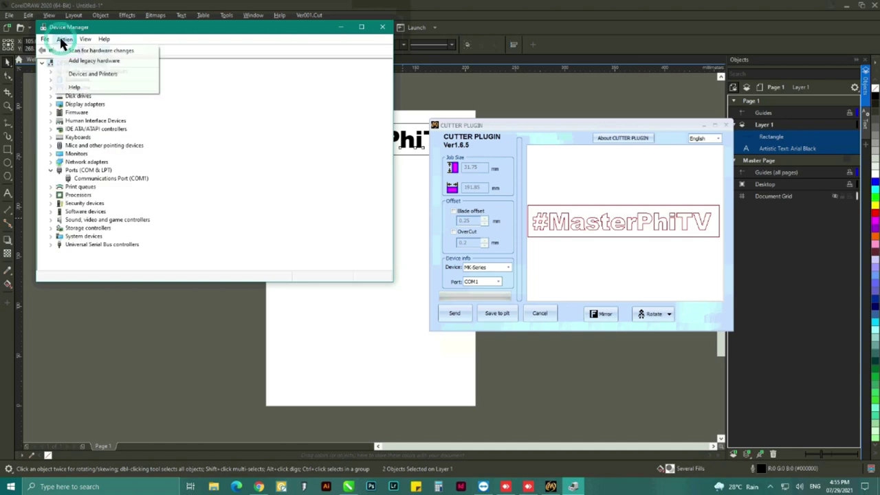
click(75, 50)
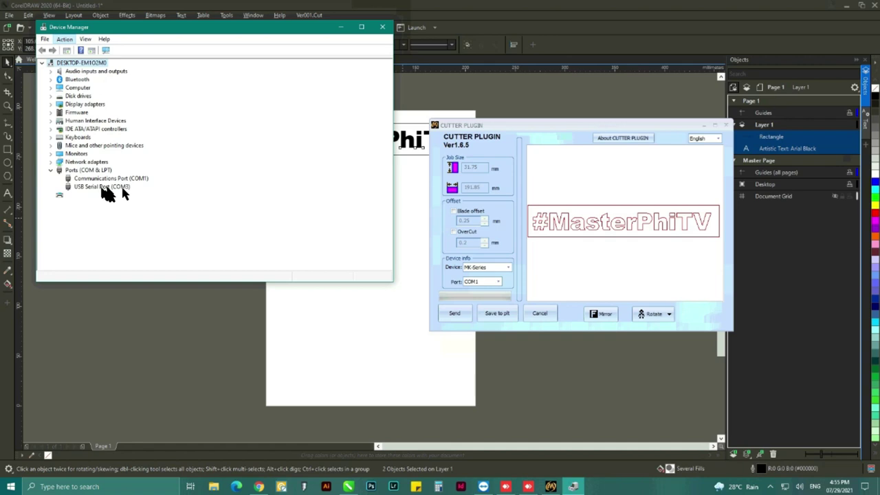
click(497, 281)
click(483, 298)
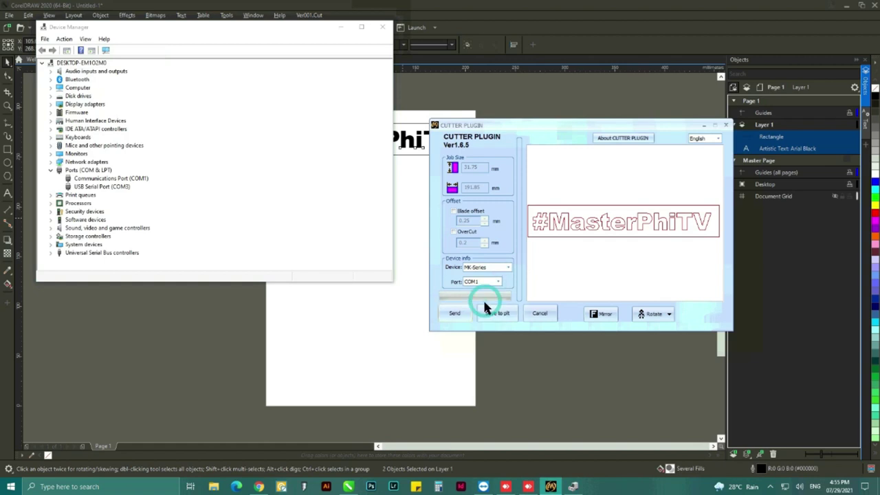
Step: Enable Blade offset and OverCut in the Cutter Plugin and set both to 0.35 mm
click(453, 212)
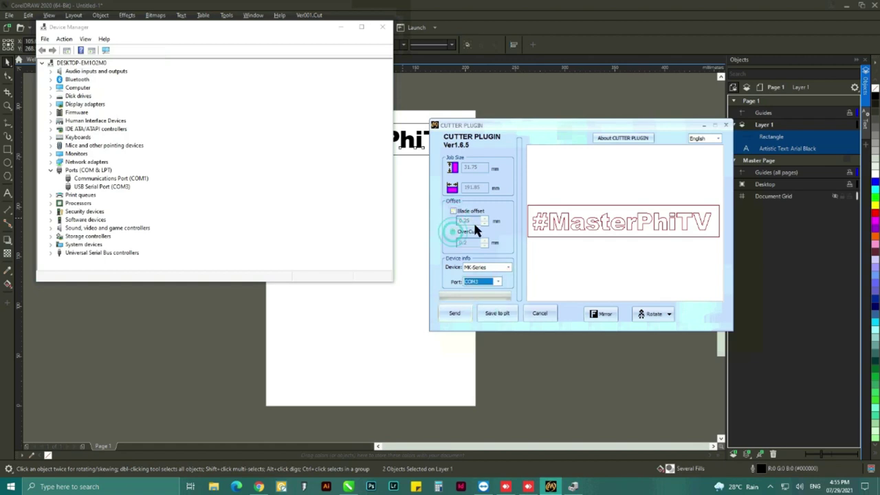
click(476, 222)
key(BackSpace)
key(BackSpace)
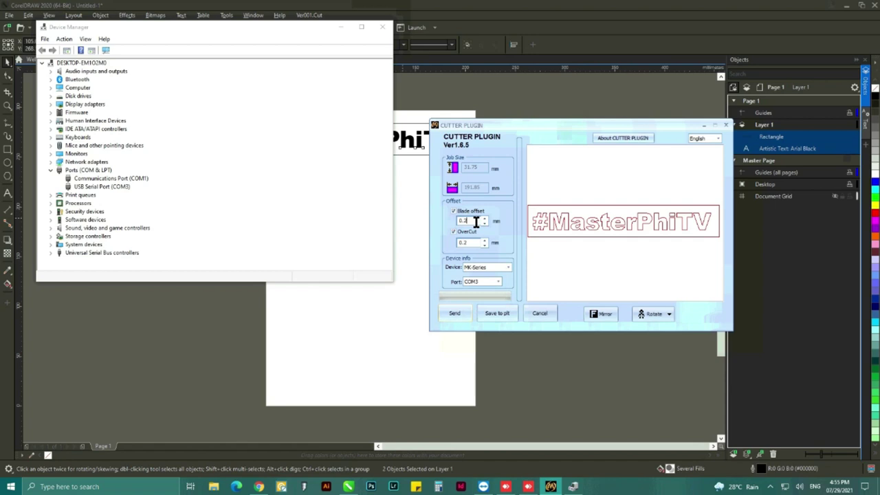
text(35)
click(476, 241)
text(35)
Step: Close Device Manager and send the #MasterPhiTV artwork from the Cutter Plugin to the cutter
click(380, 28)
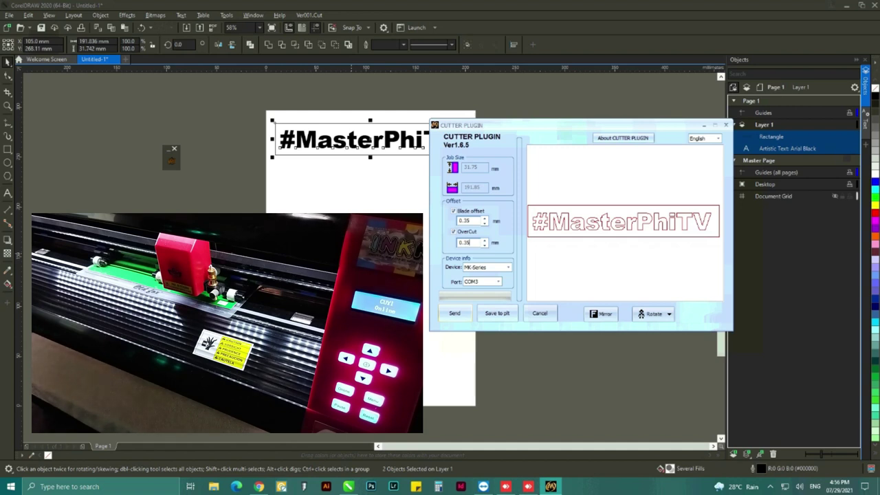
click(451, 309)
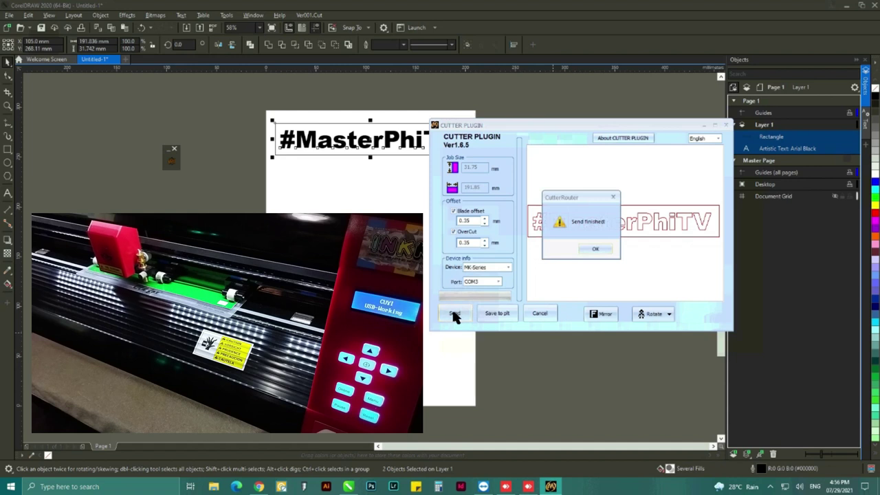
click(605, 249)
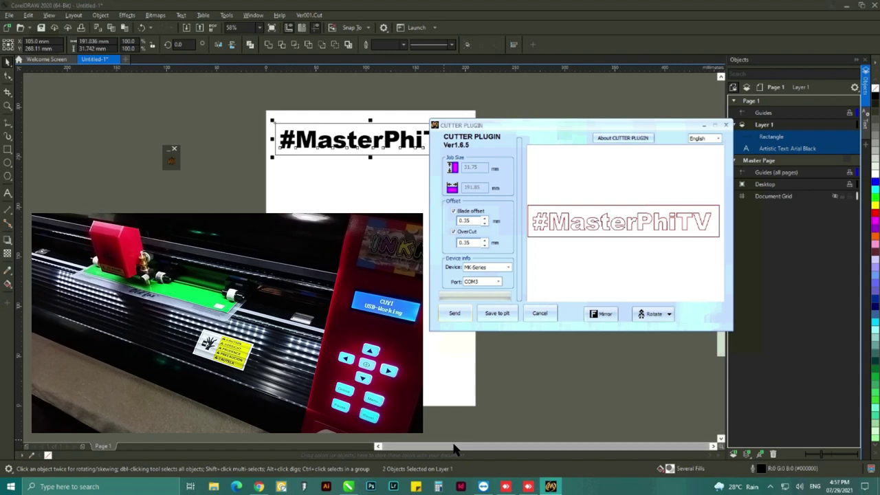
Step: Move the Cutter Plugin window below the #MasterPhiTV text so the original artwork is uncovered
drag(557, 127, 410, 134)
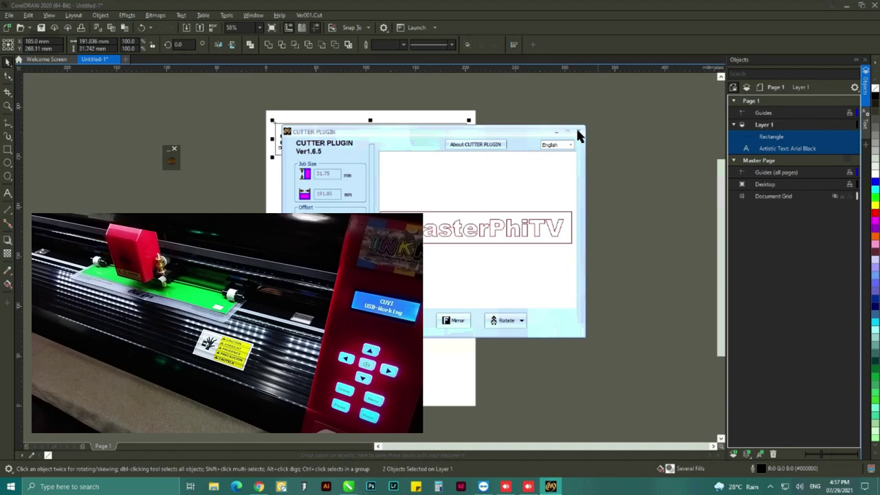
click(409, 133)
drag(410, 136, 450, 135)
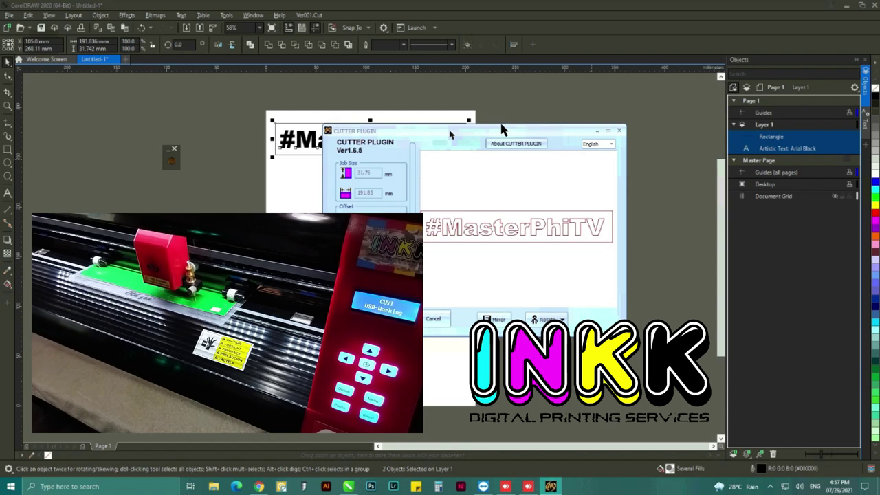
drag(451, 135, 361, 184)
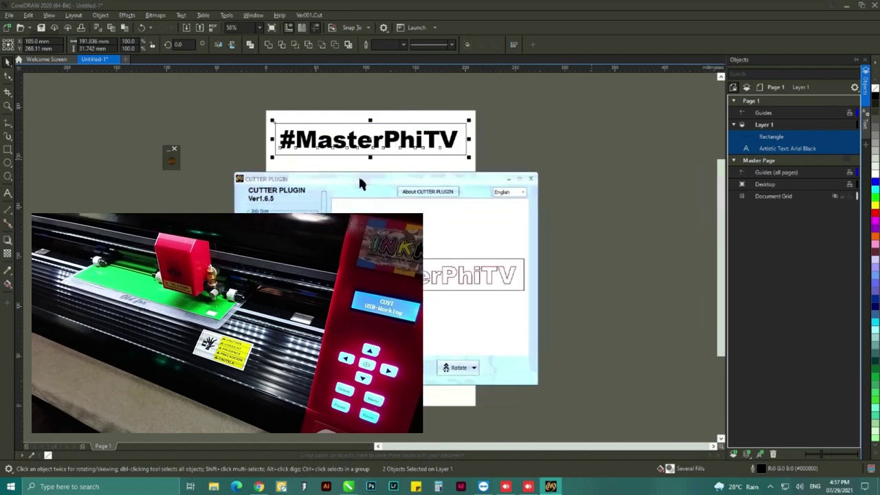